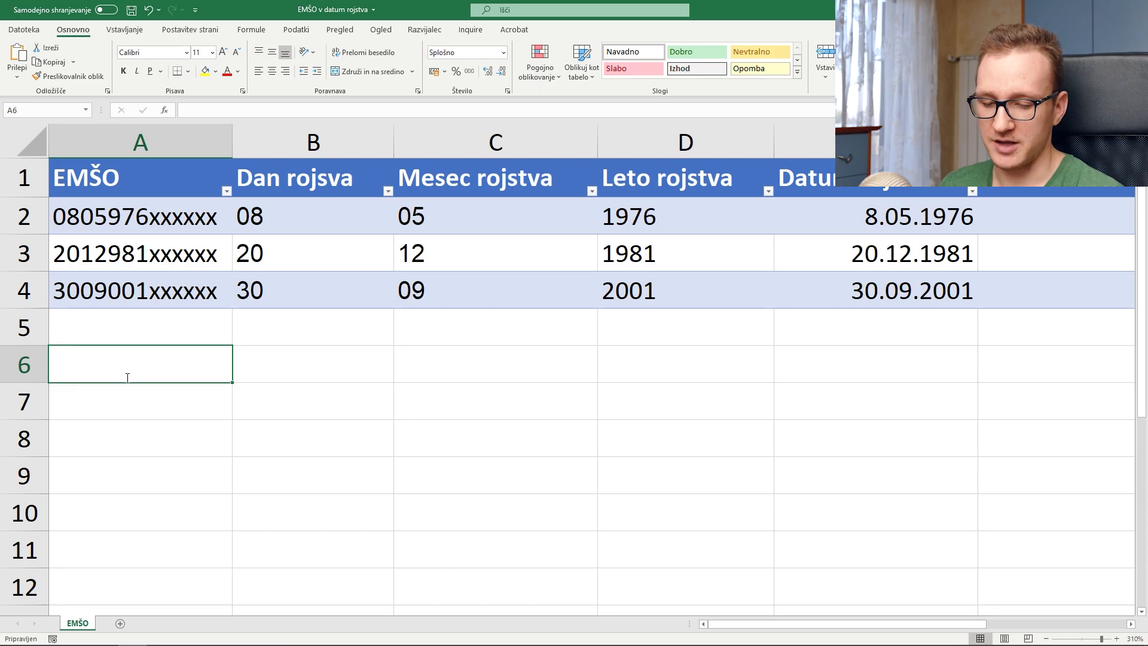
Step: Format cell A6 as Text and re-enter 08 so the leading zero is kept
key(Return)
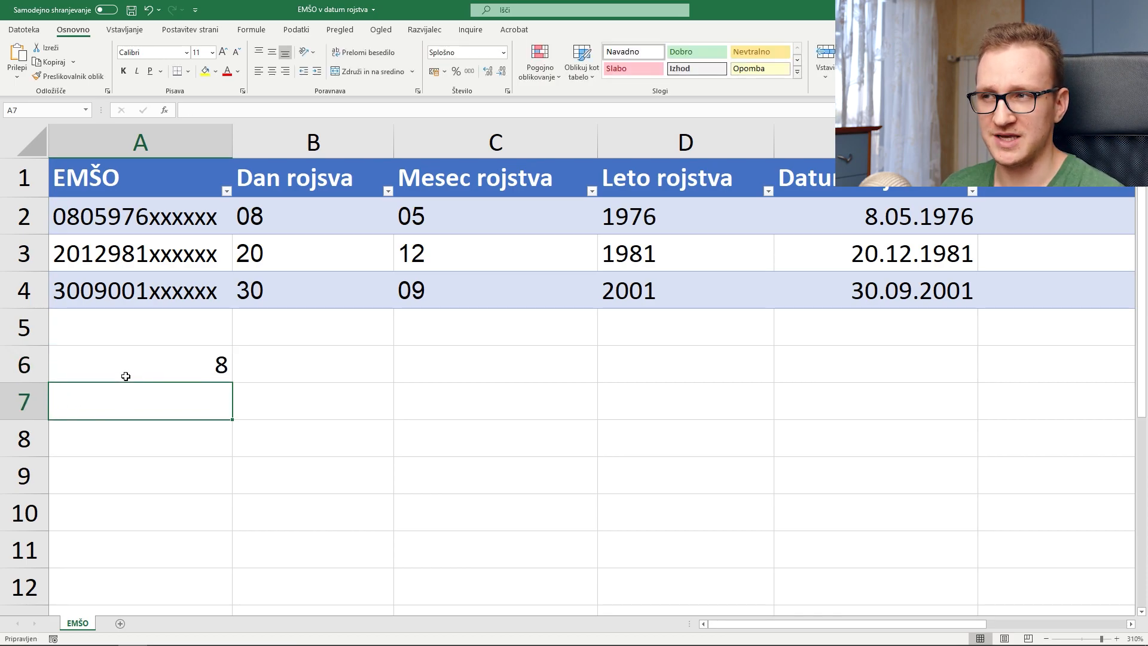
click(131, 377)
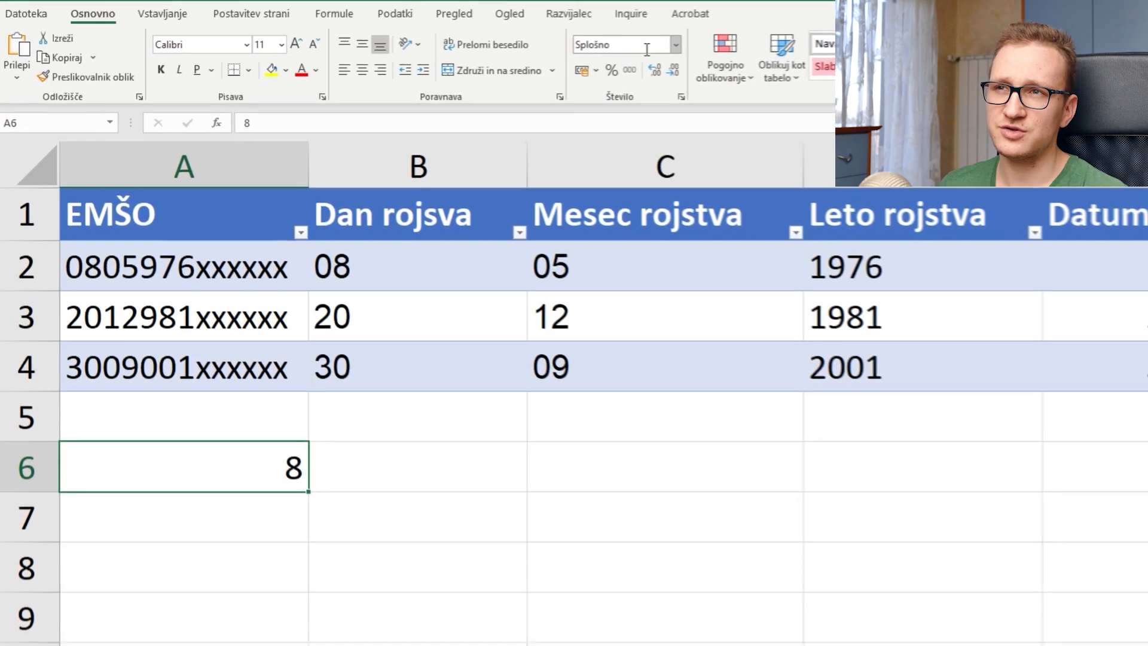
click(503, 52)
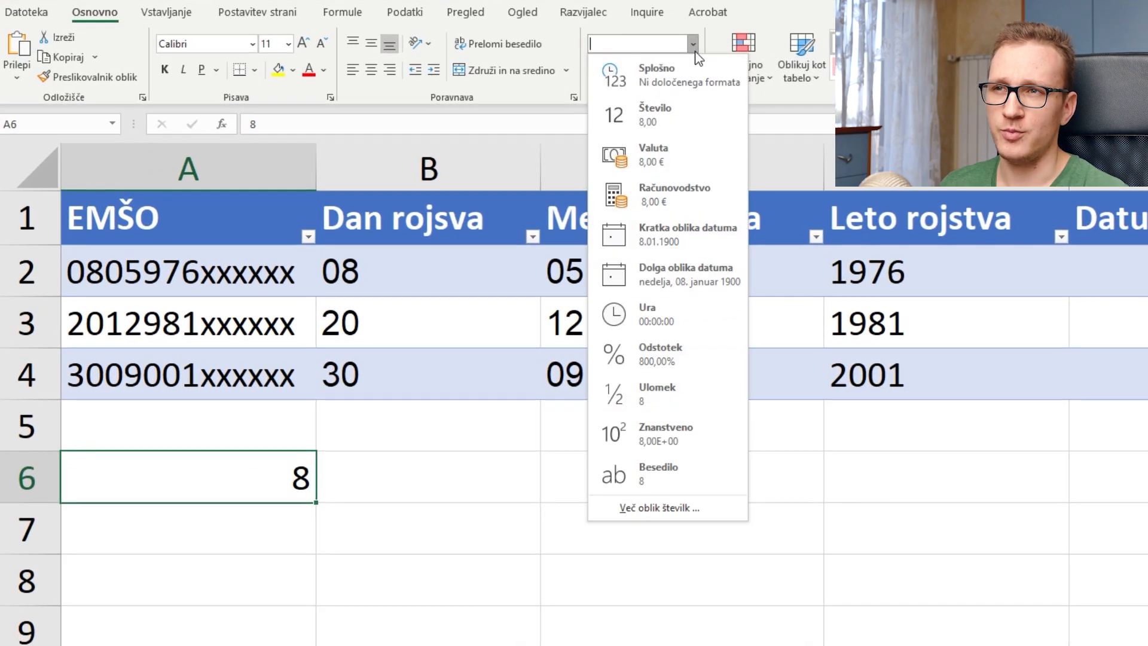
click(644, 474)
text(08)
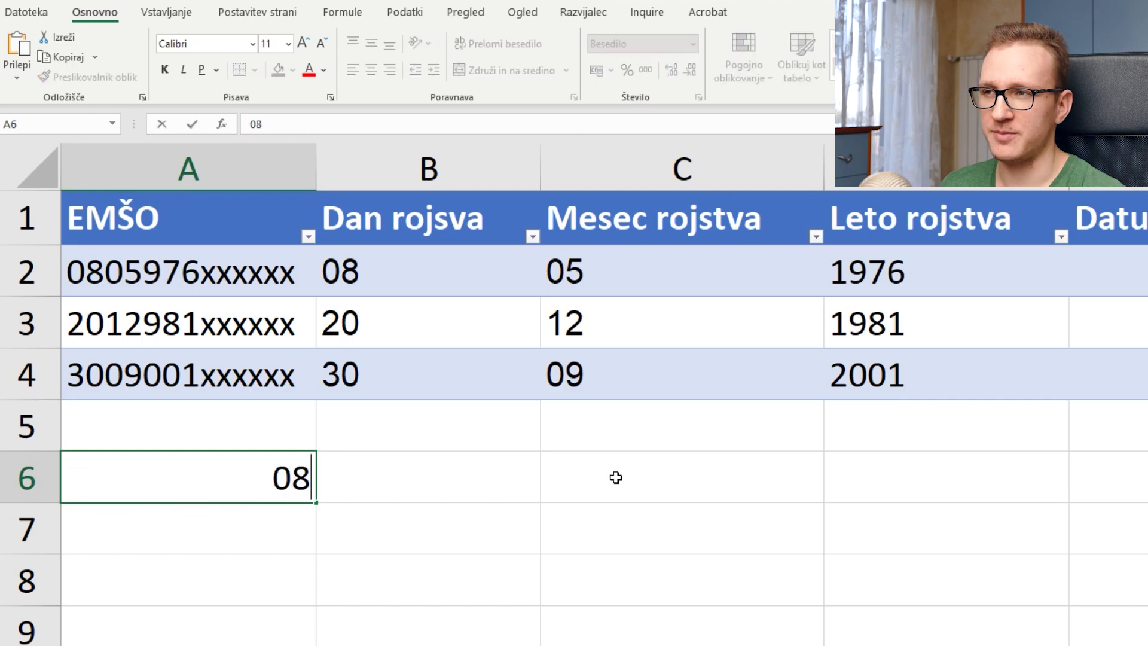
key(Return)
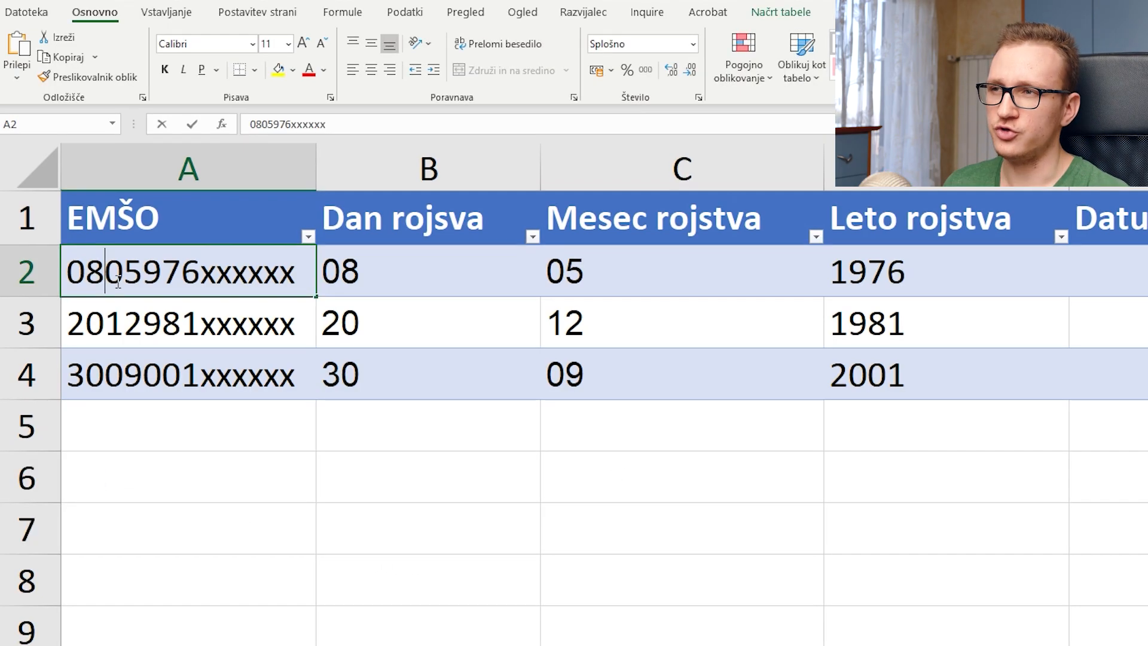
double_click(105, 272)
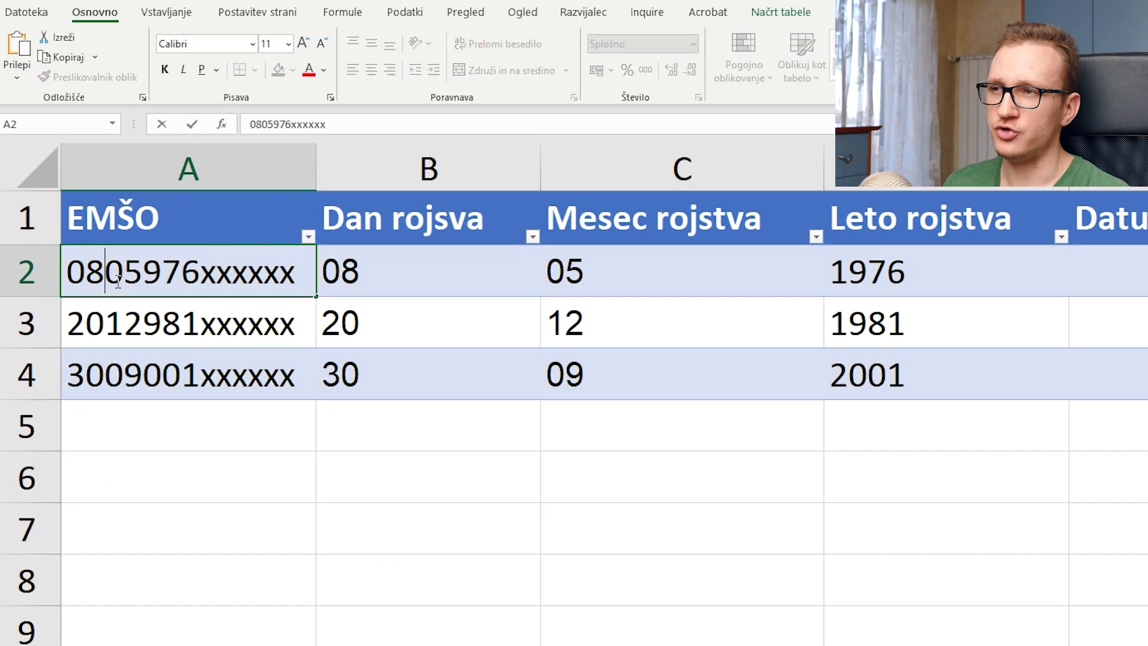
drag(105, 272, 146, 275)
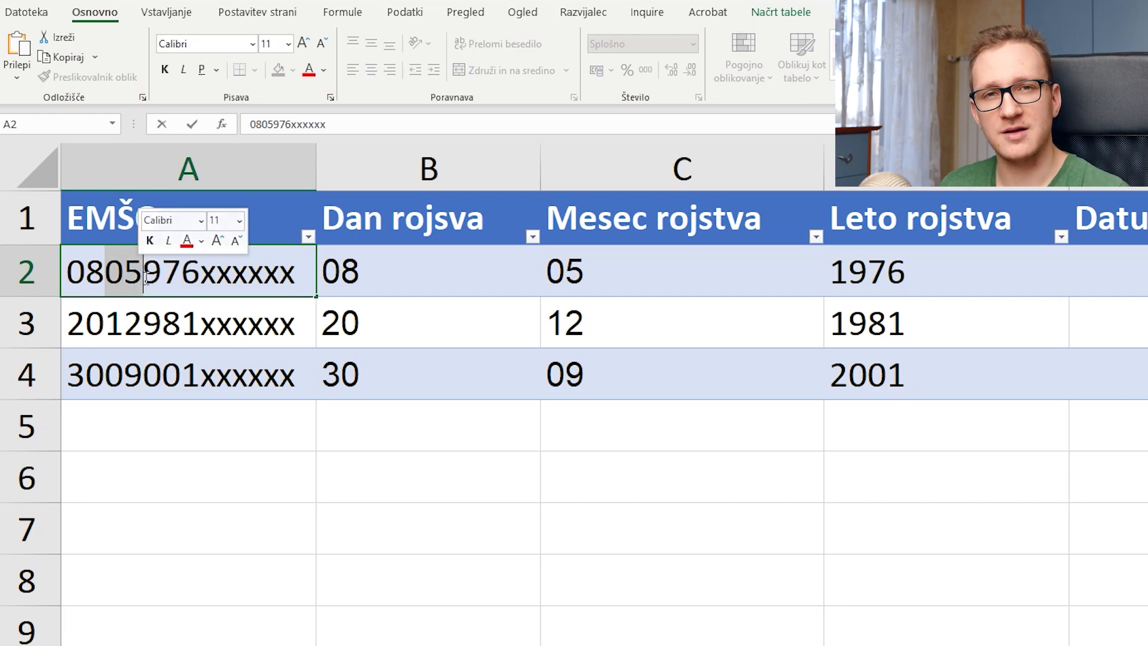
drag(149, 278, 201, 281)
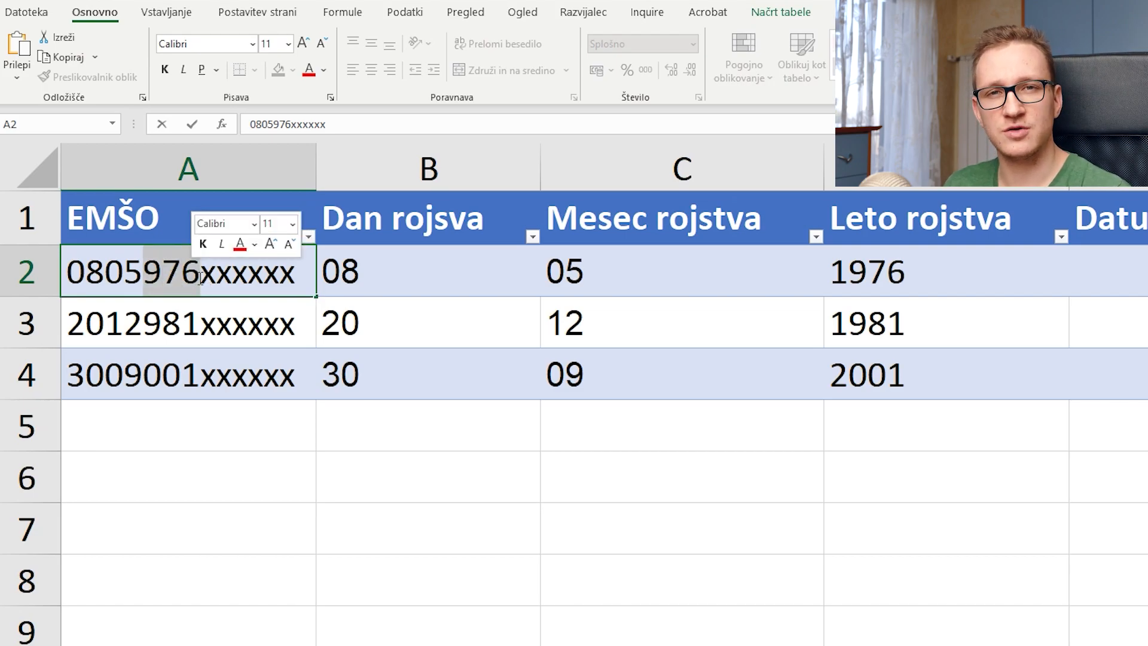
click(170, 404)
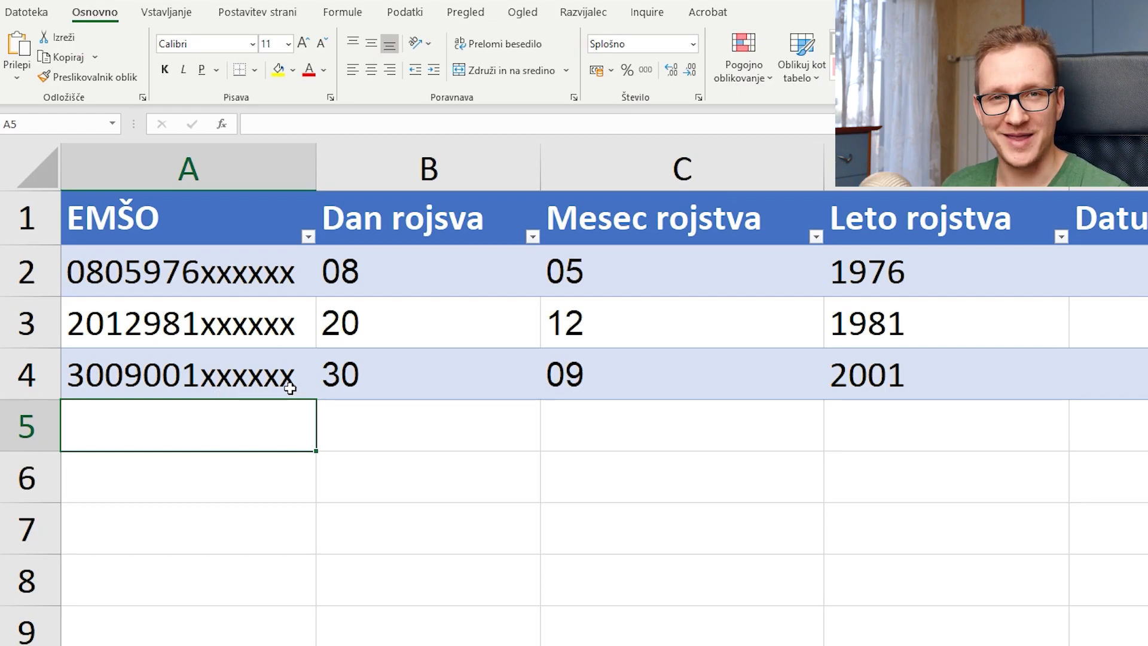
Step: Review the day, month, year, birth date and age columns and the reference date 31.12.2020
scroll(290, 388, down, 1)
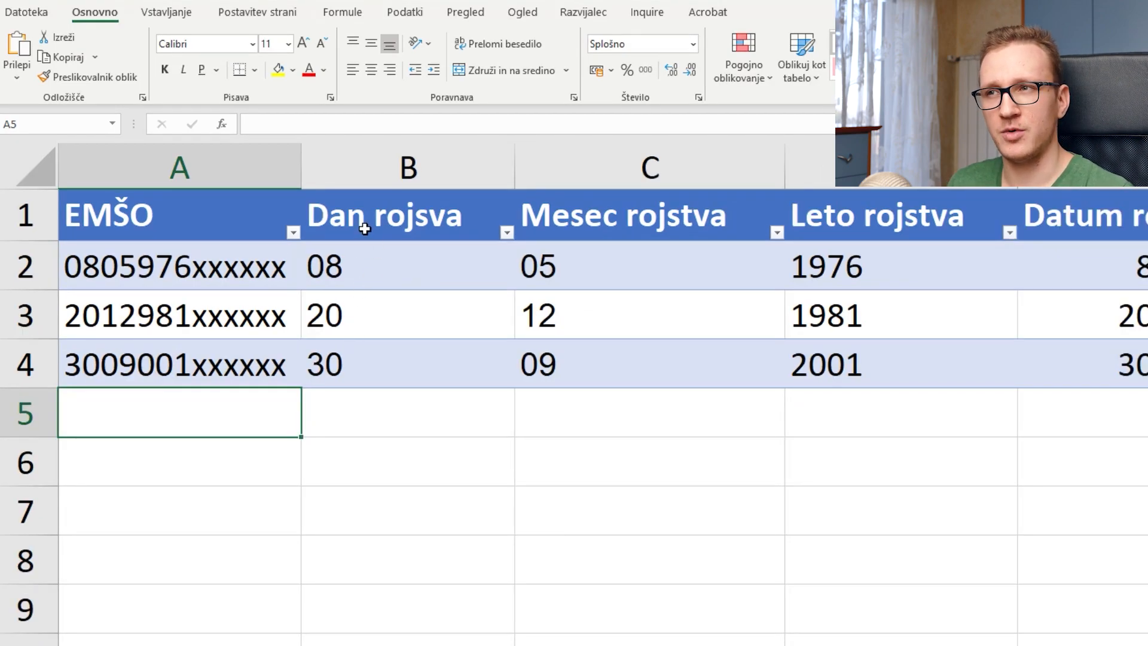
click(395, 226)
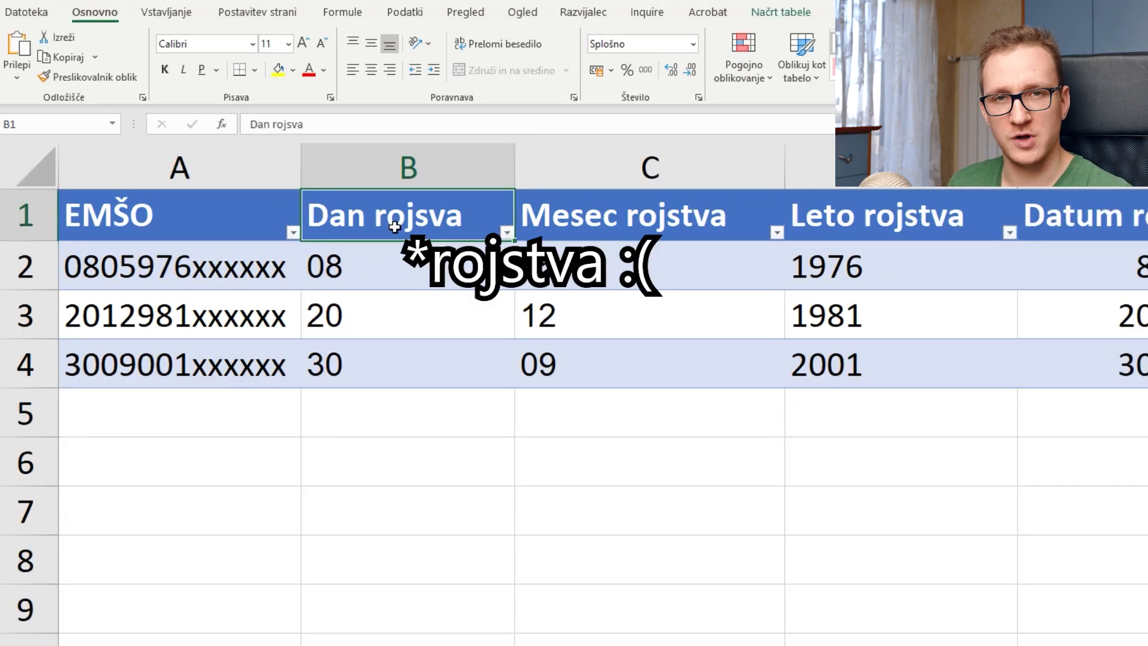
click(717, 221)
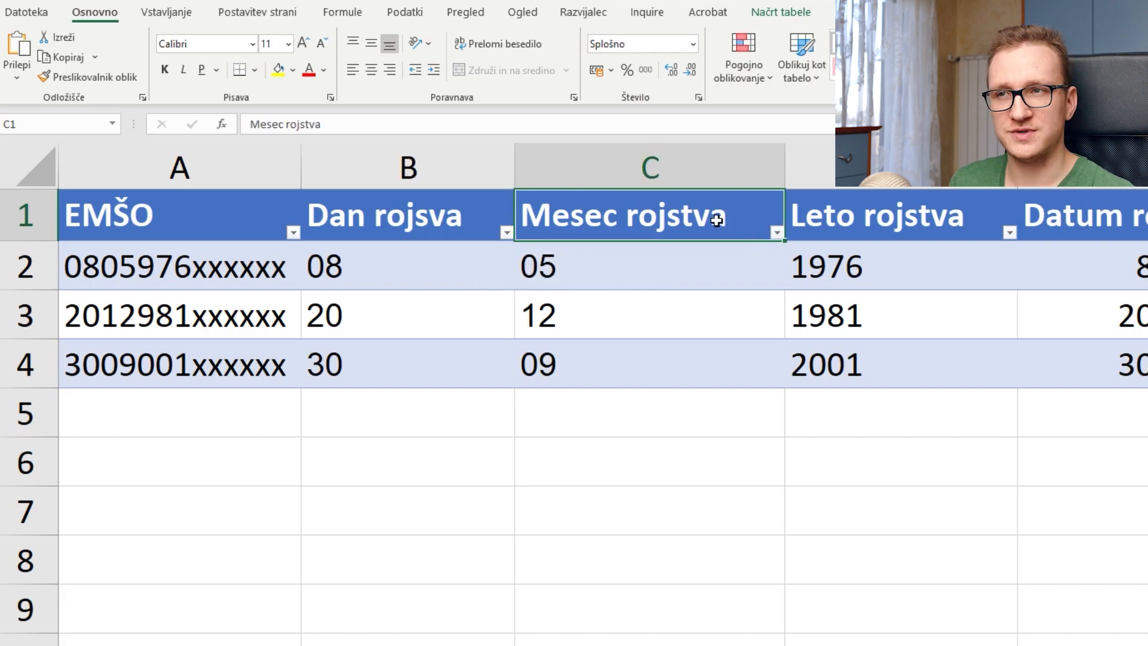
click(943, 231)
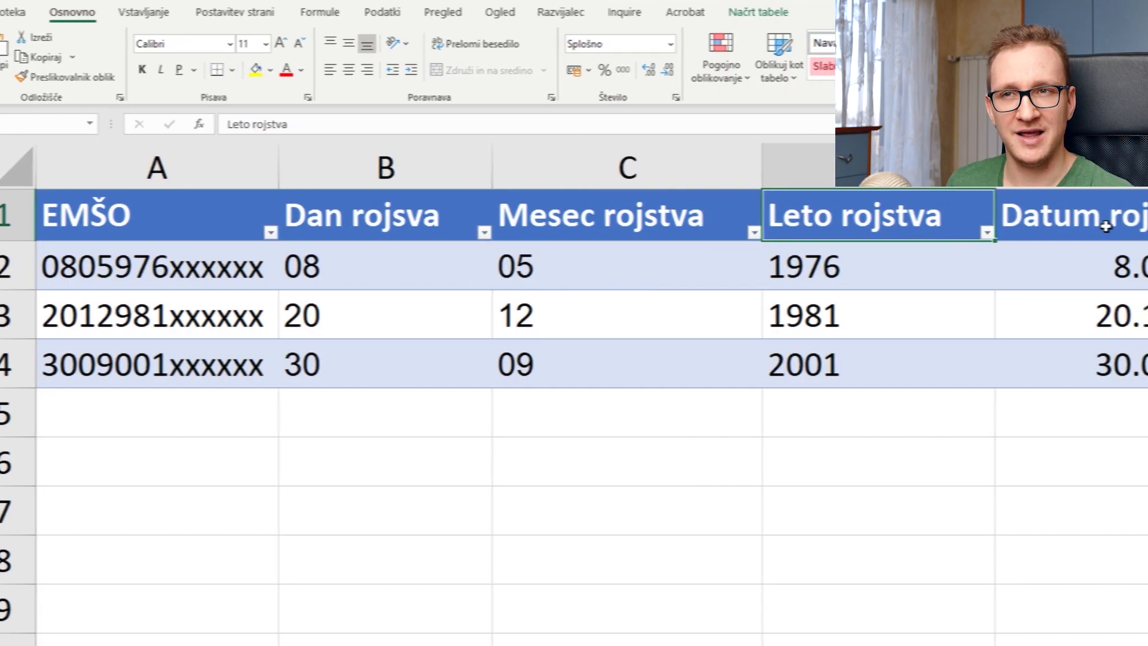
click(1130, 221)
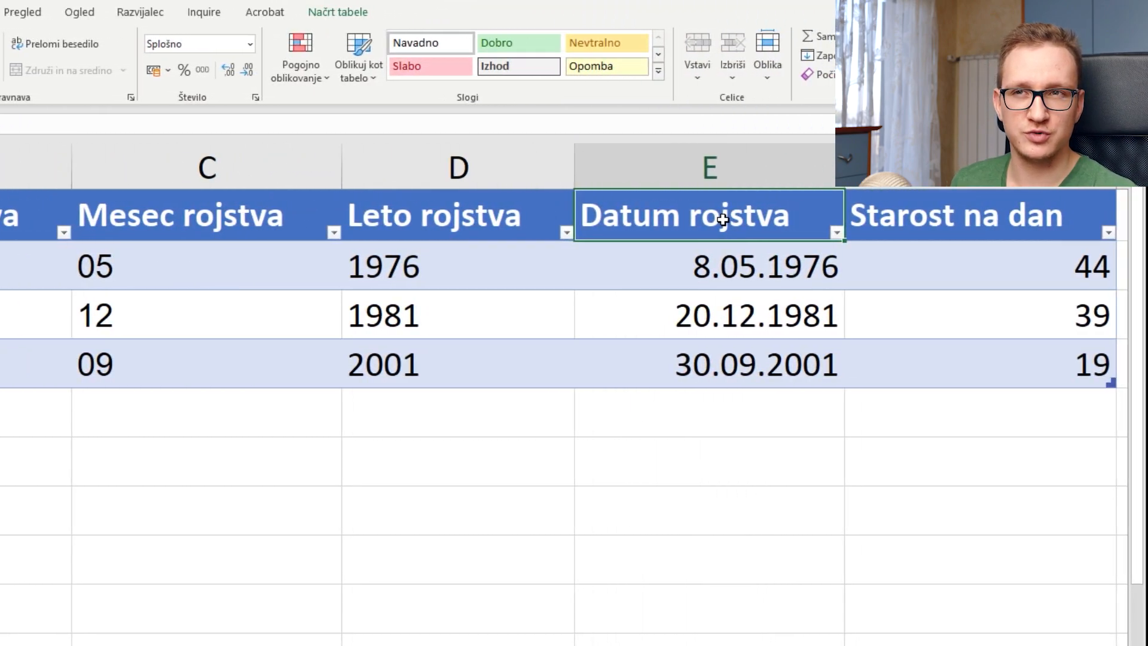
click(967, 239)
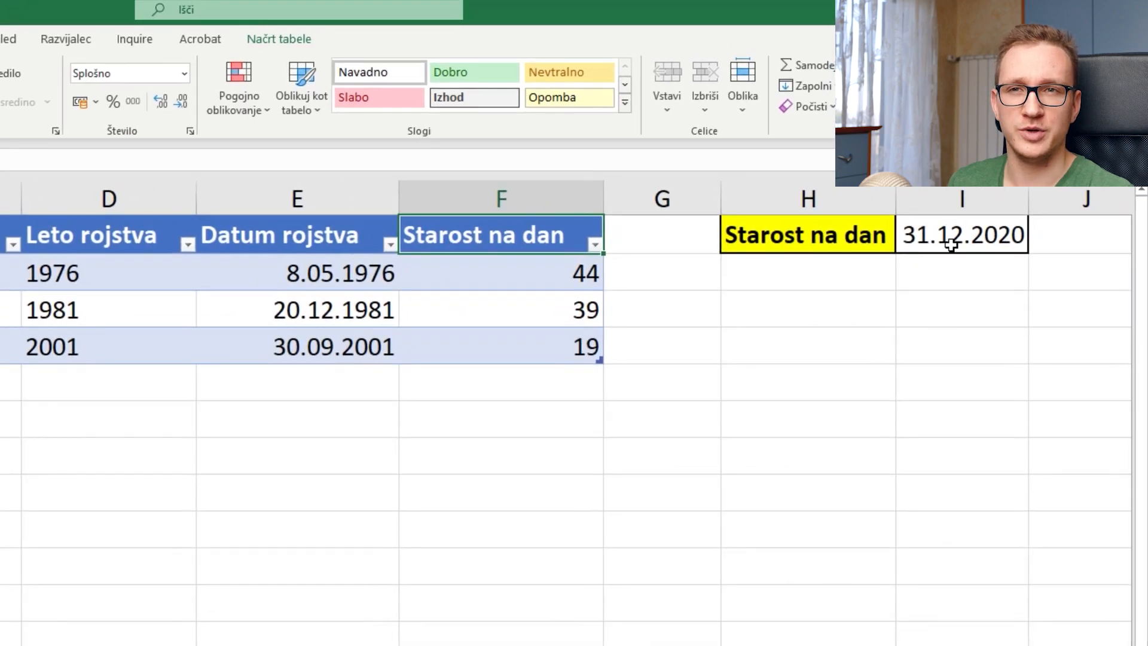
click(970, 232)
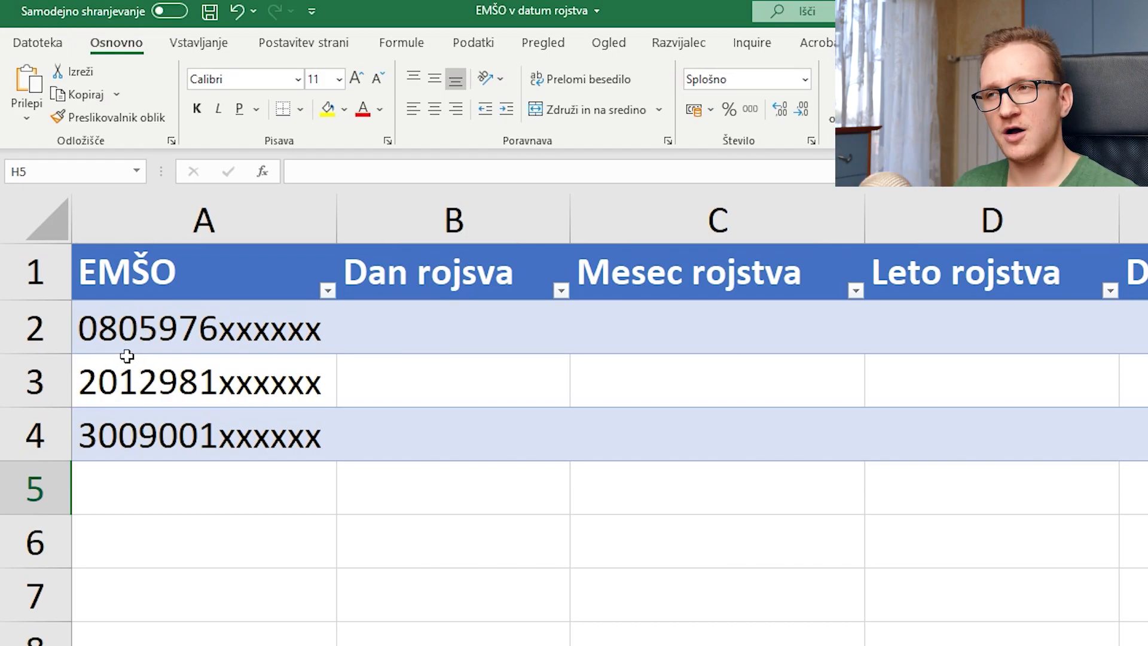
click(475, 323)
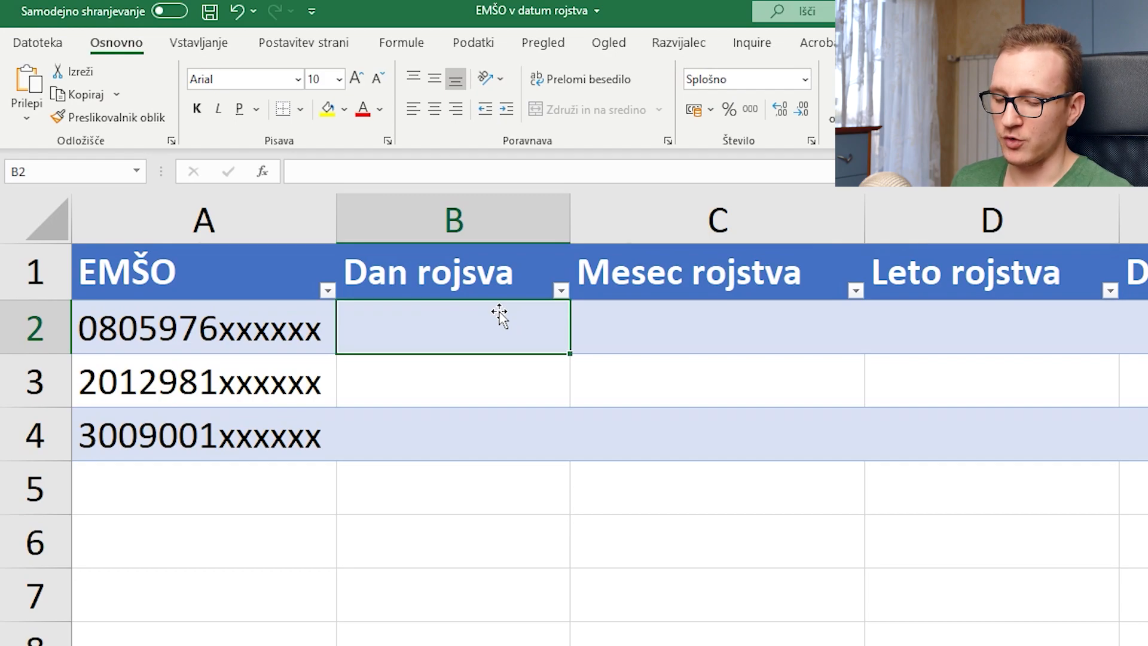
text(=left)
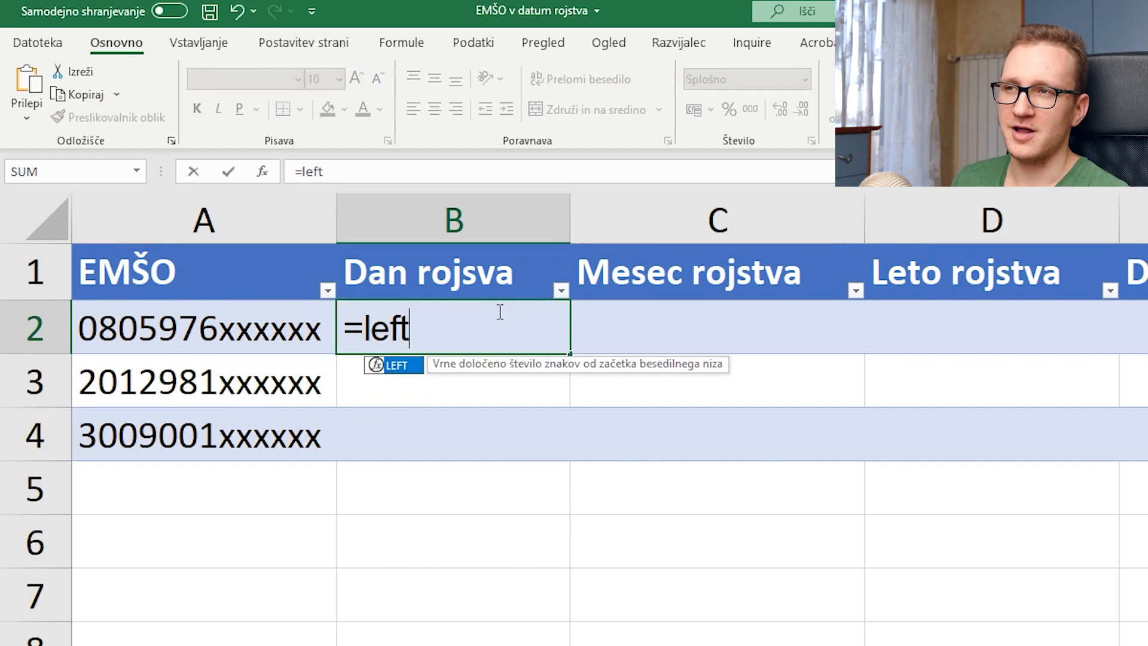
key(Tab)
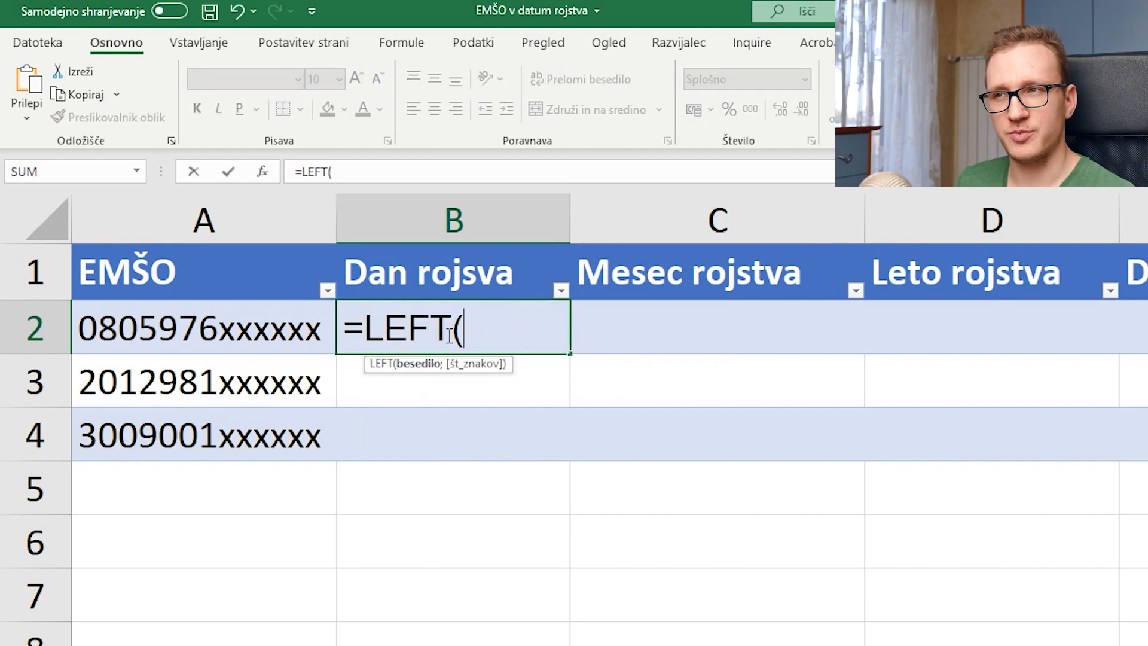
click(263, 173)
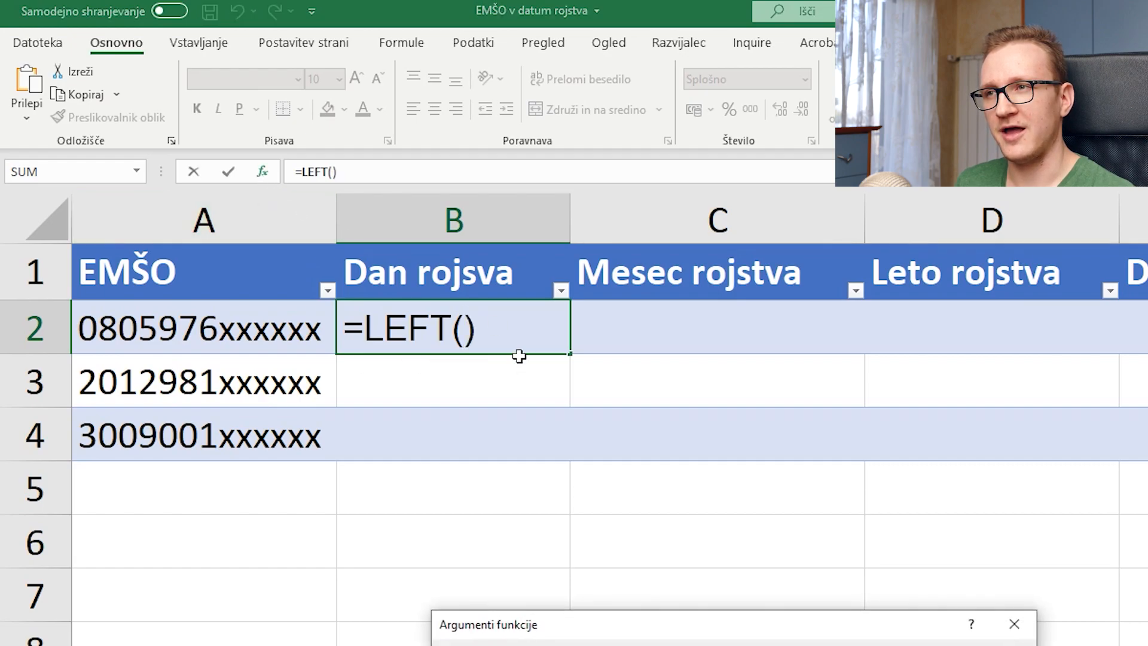
drag(596, 630, 672, 297)
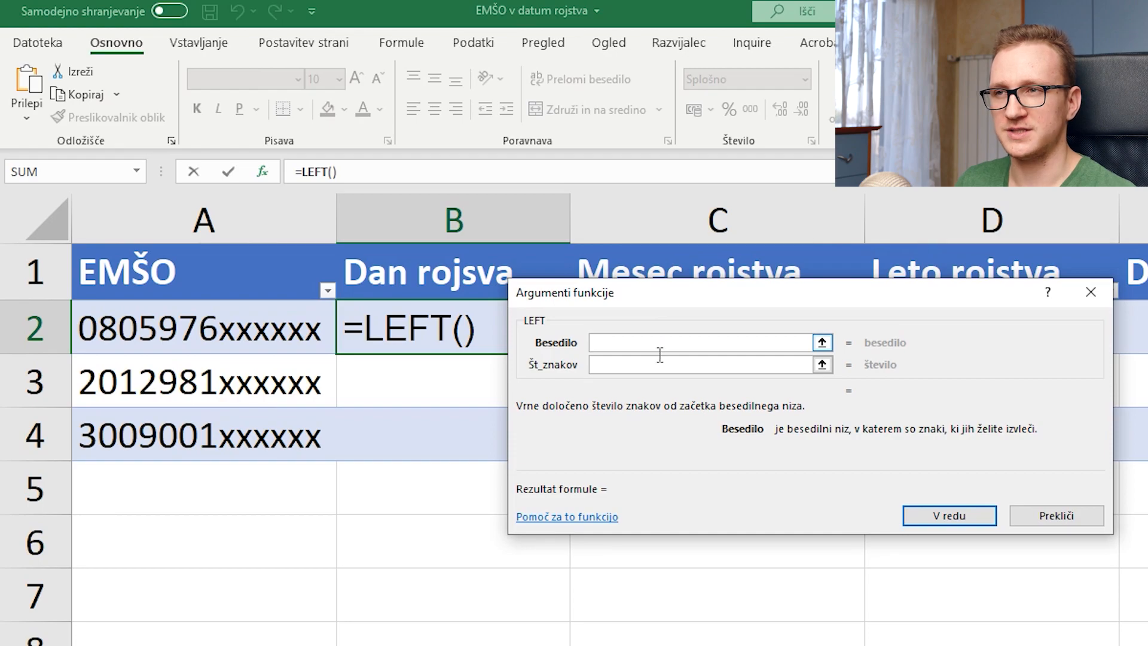
click(247, 334)
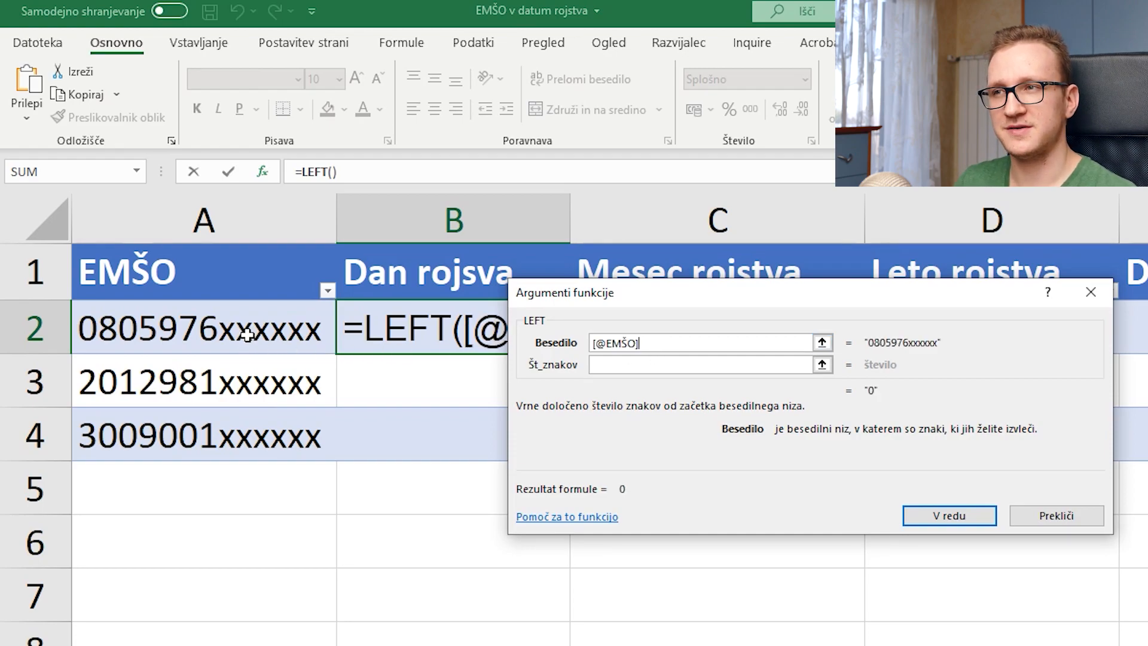
click(686, 366)
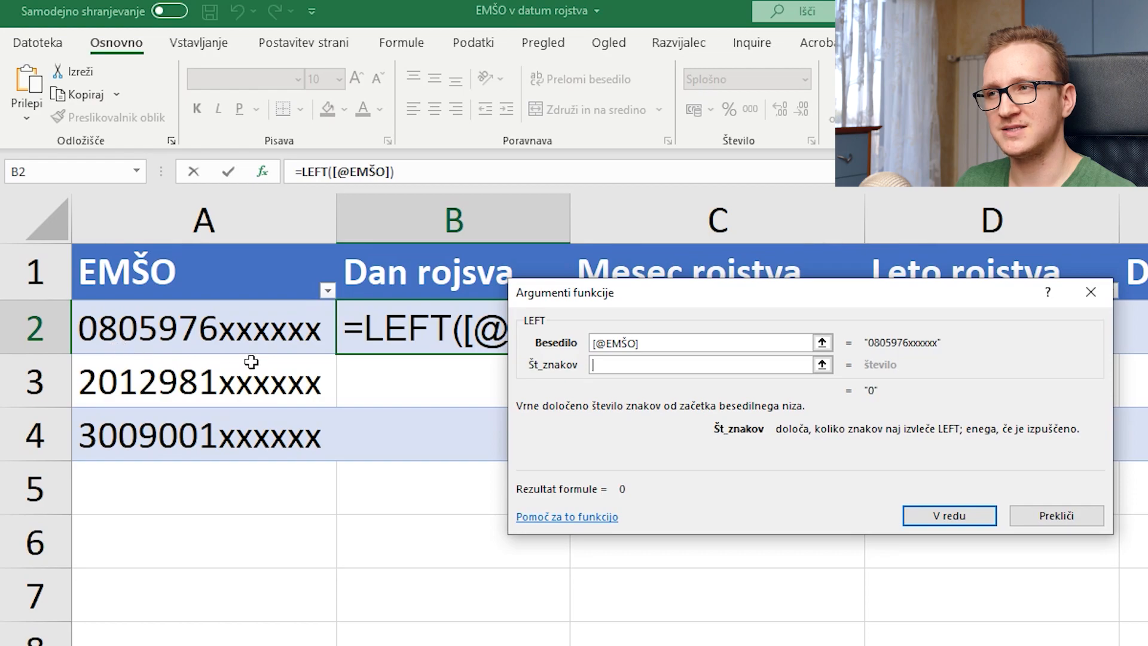
text(2)
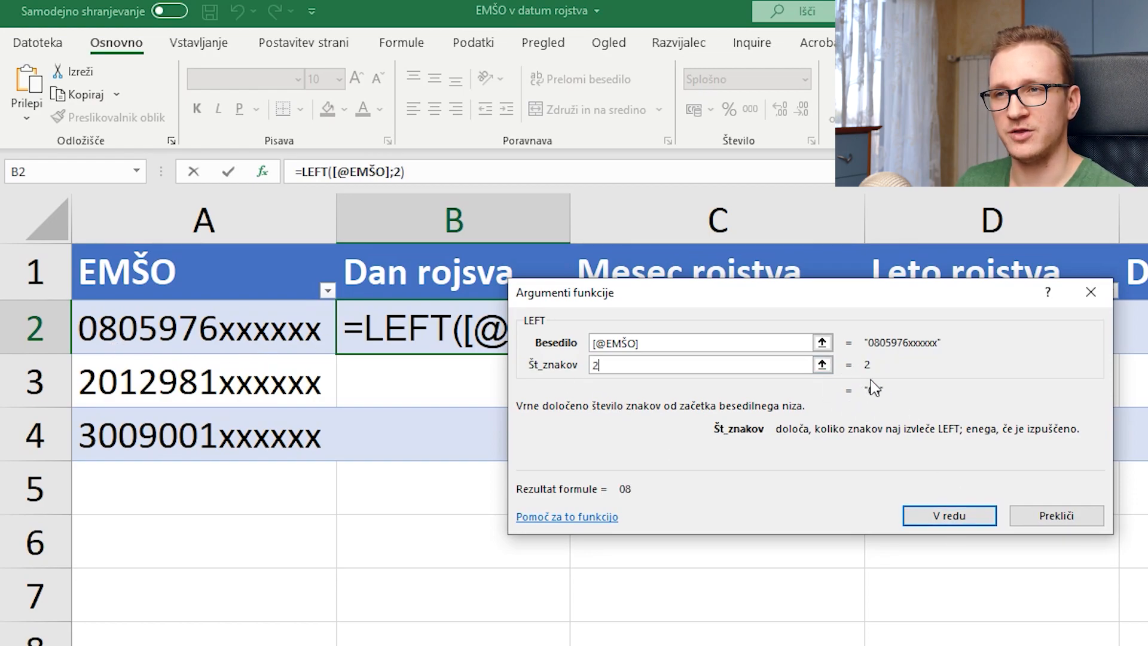
drag(867, 293, 859, 333)
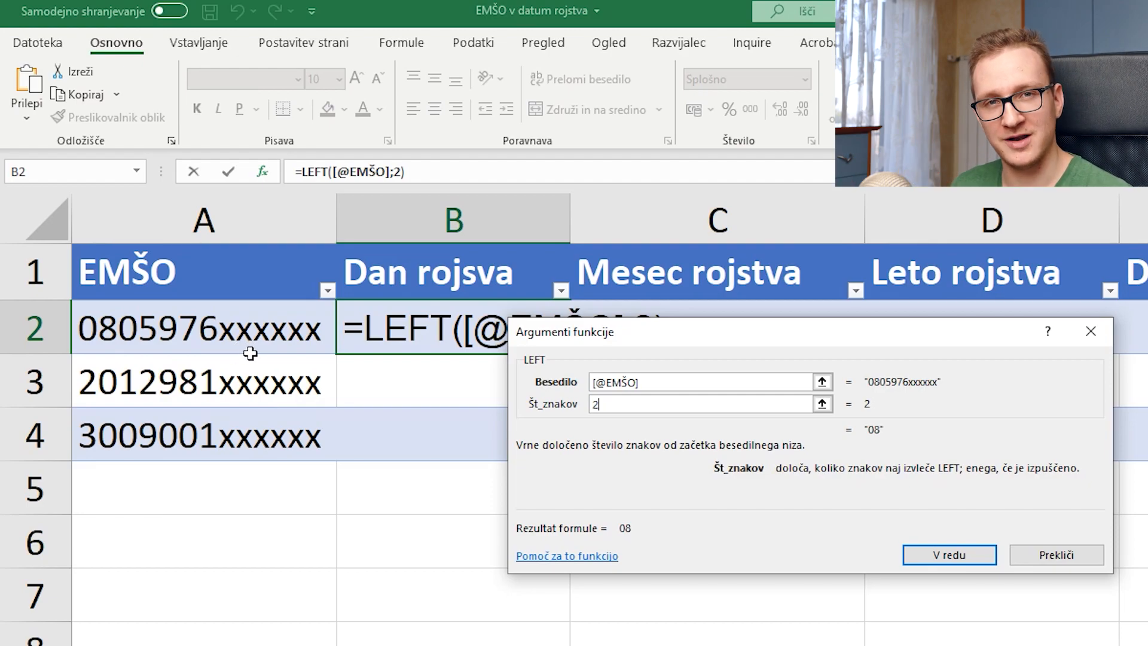
drag(515, 322, 479, 379)
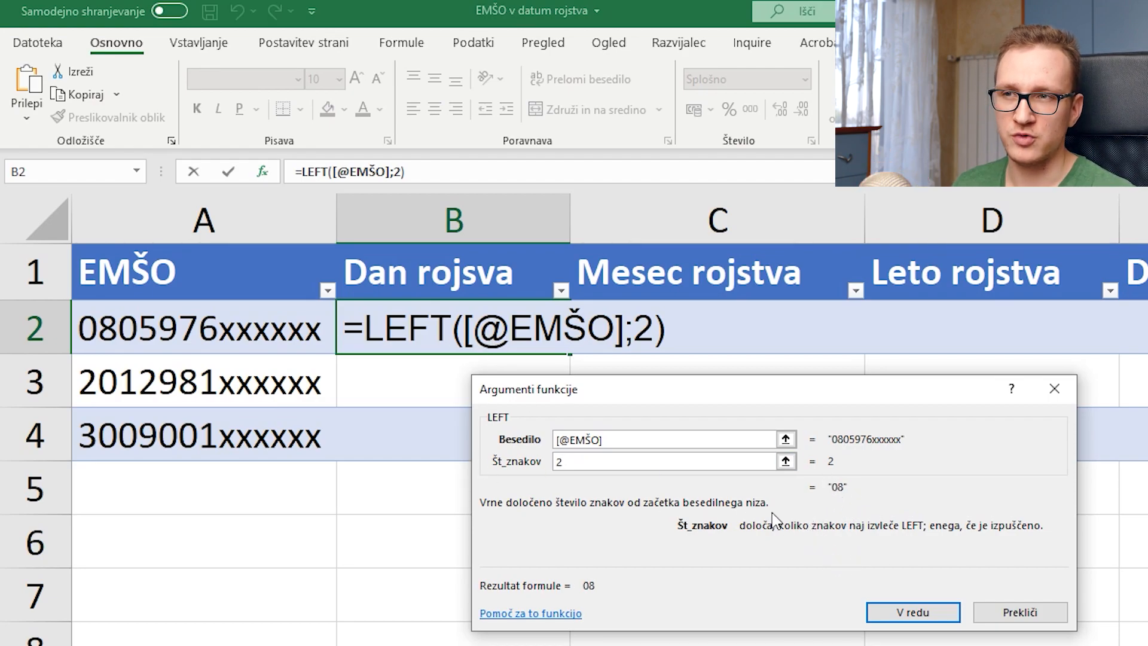
click(948, 616)
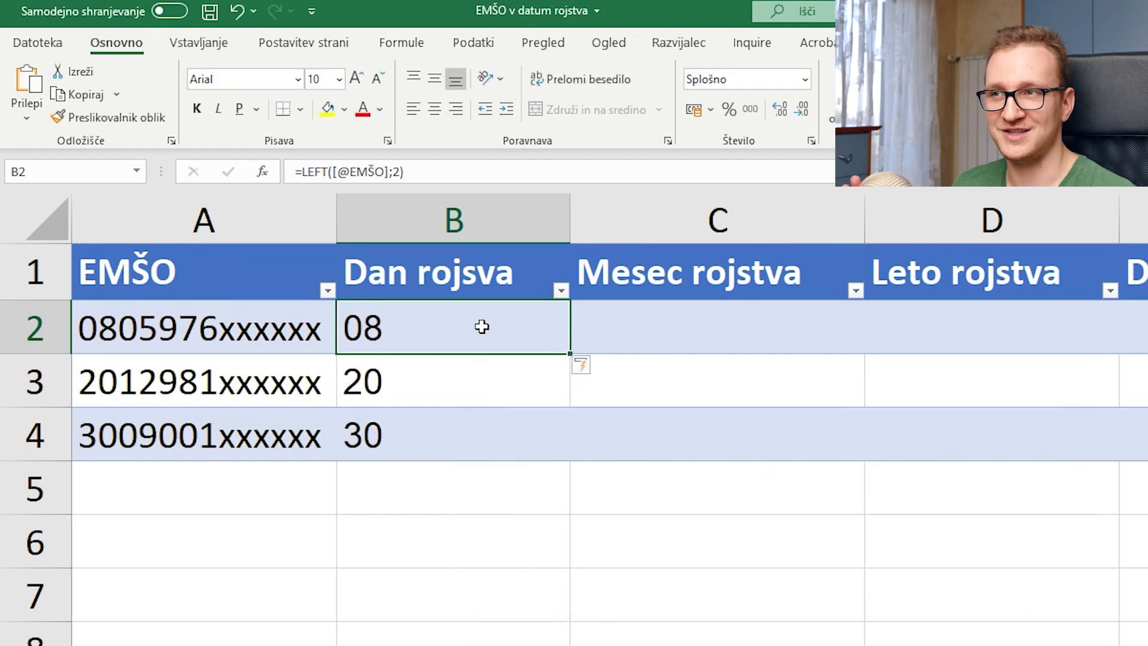
click(643, 347)
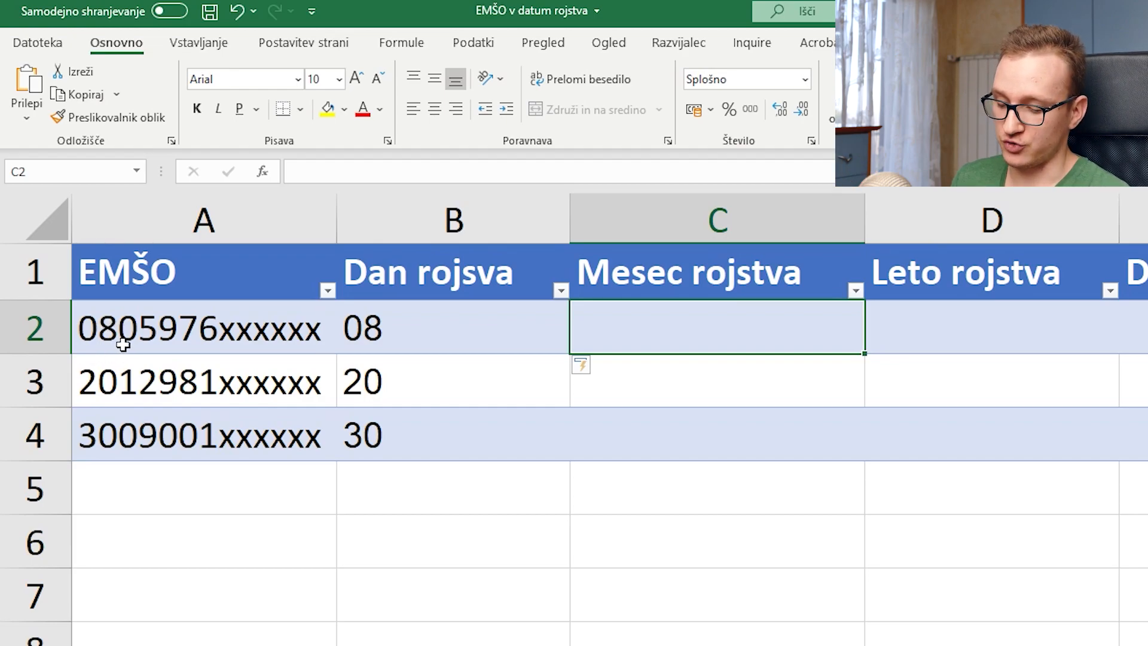
text(=mid)
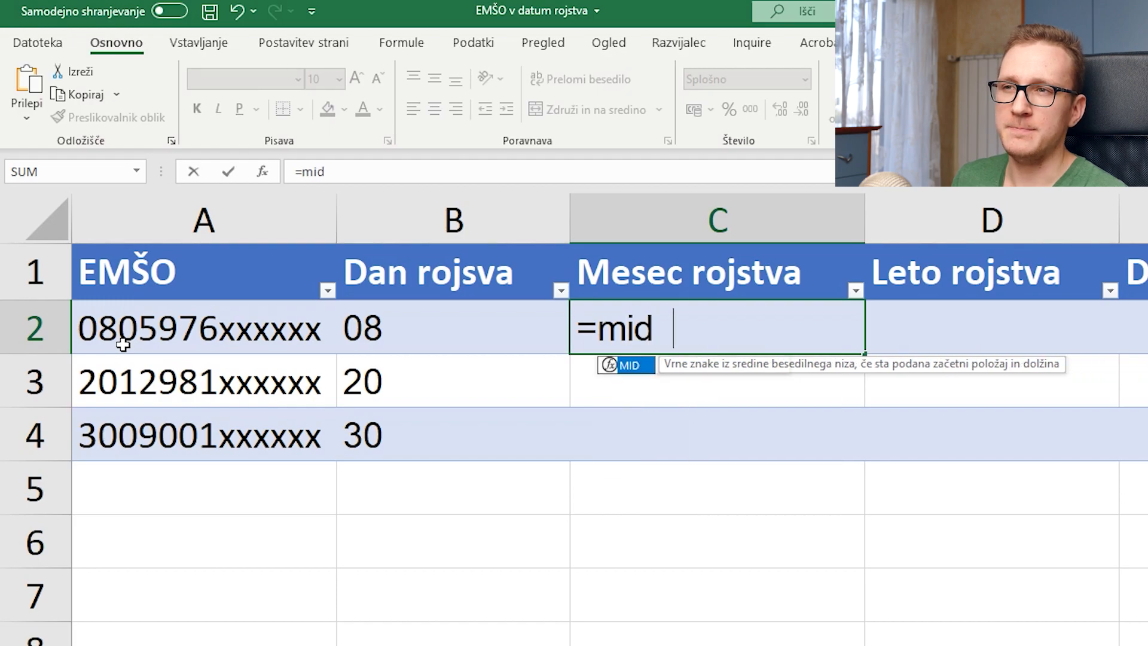
key(Tab)
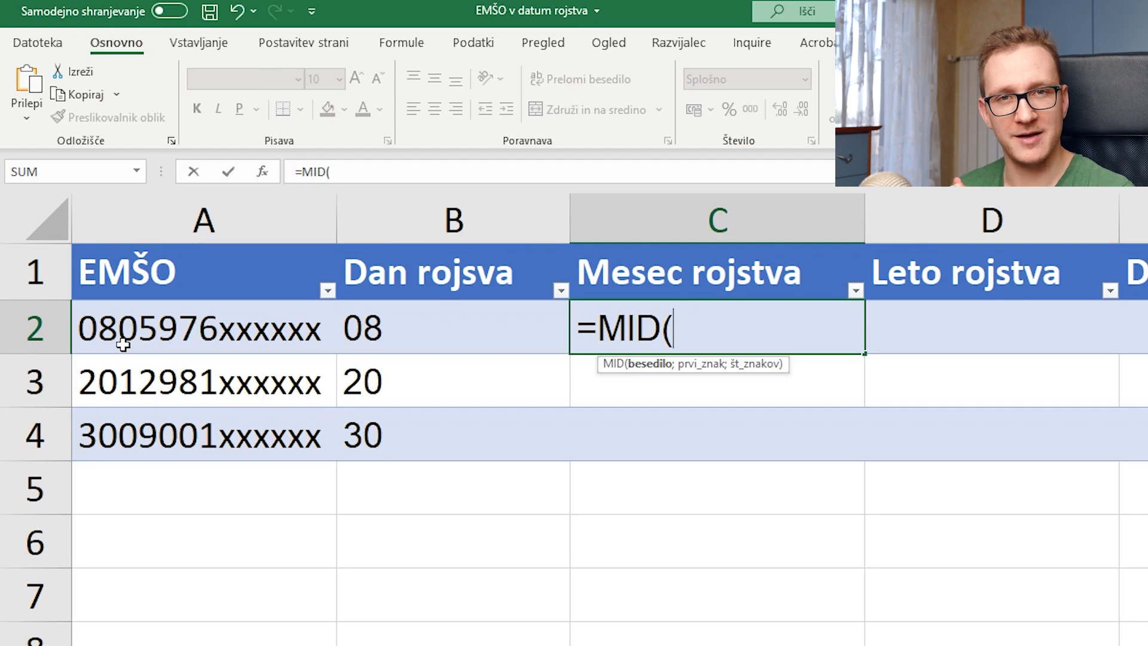
click(262, 172)
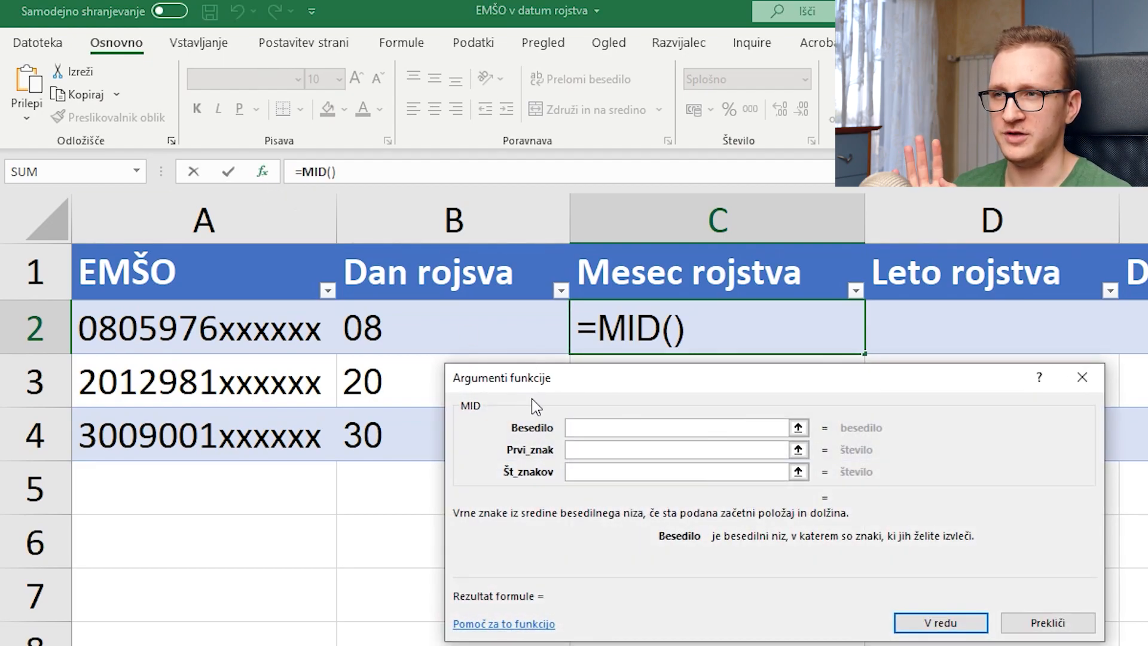
click(238, 330)
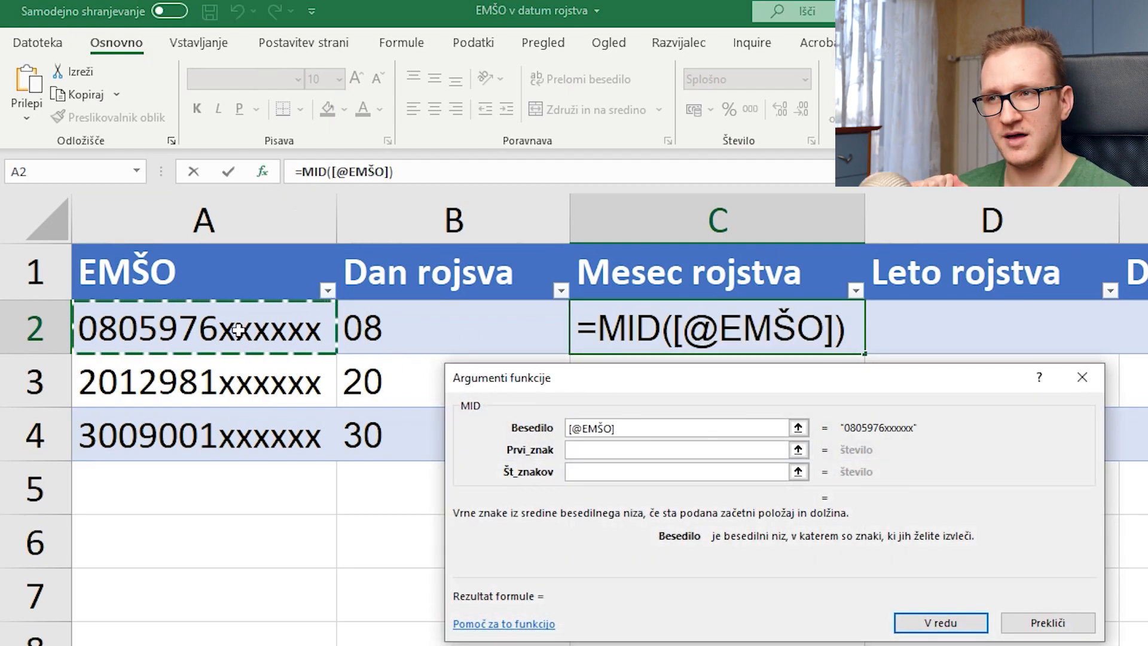
click(593, 454)
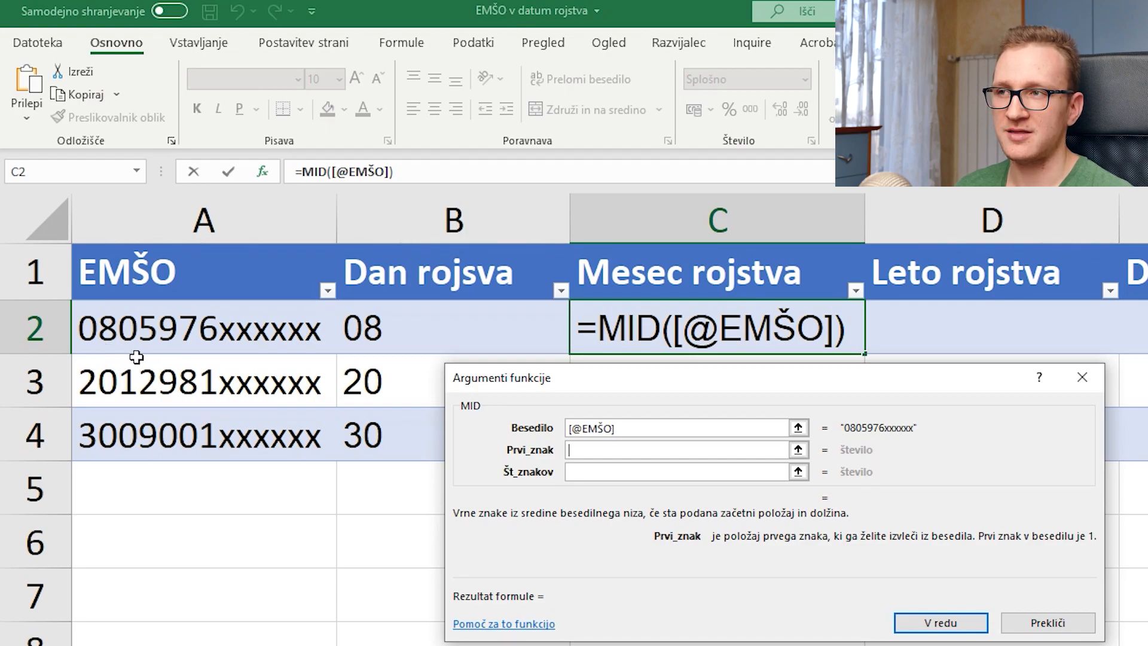
text(3)
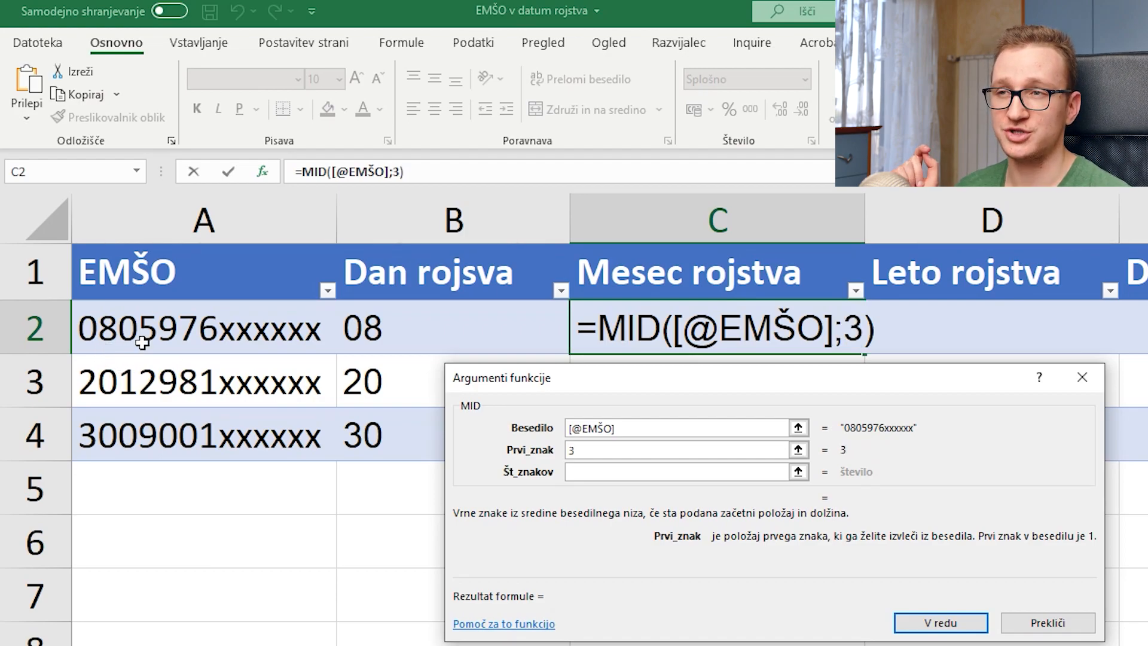
click(594, 479)
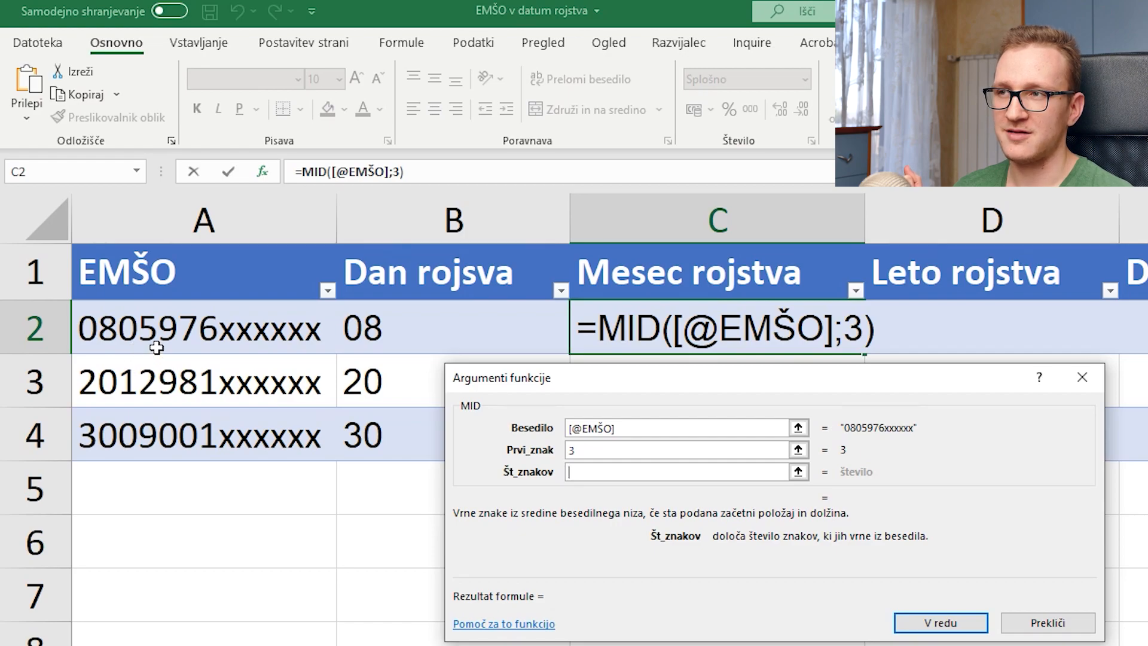
text(2)
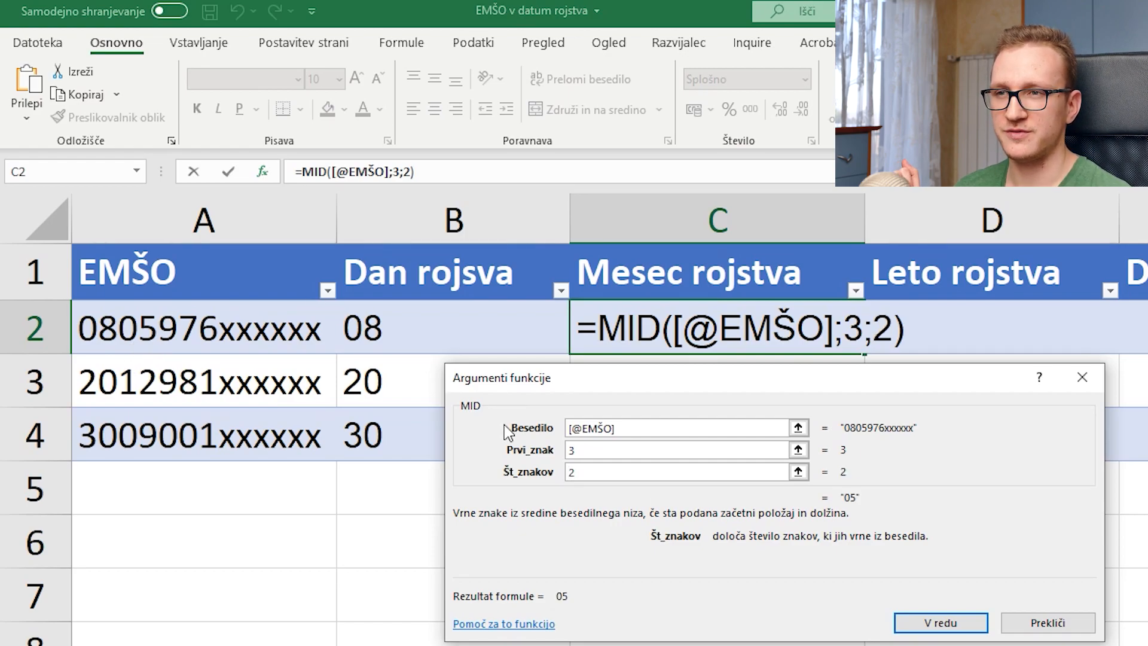
click(956, 622)
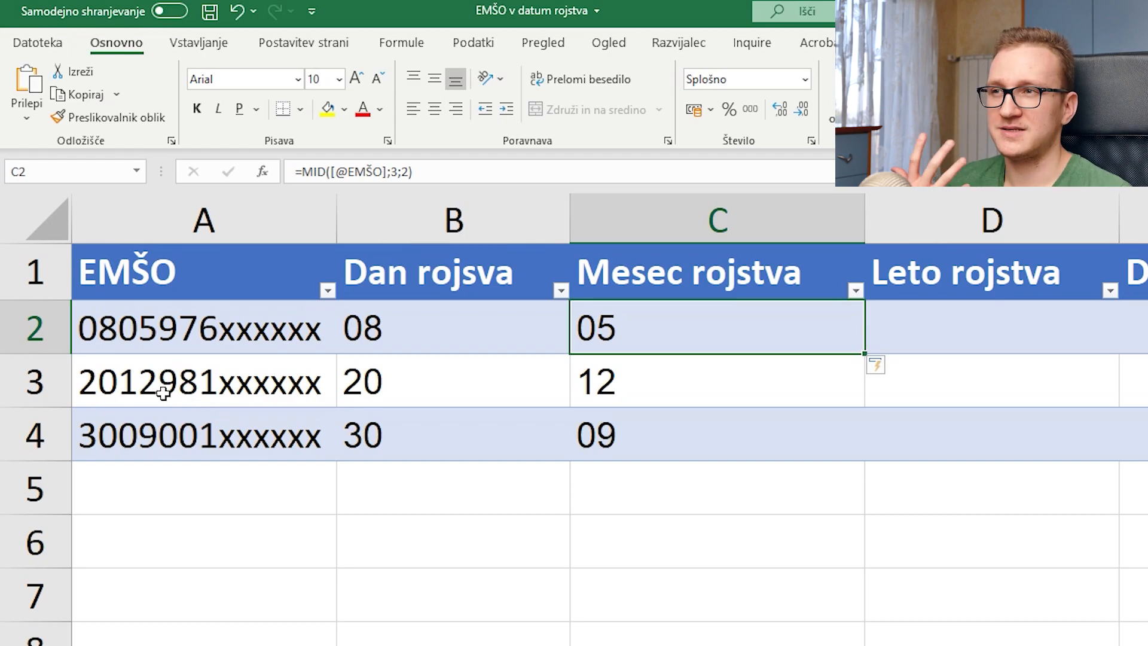
double_click(193, 440)
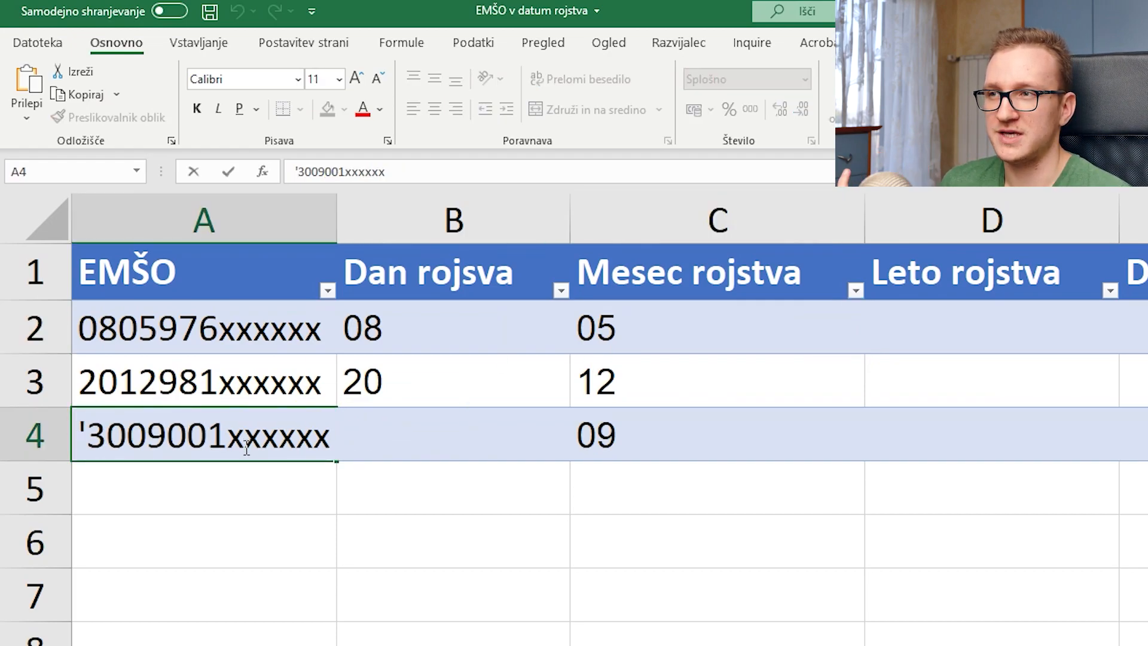
click(234, 489)
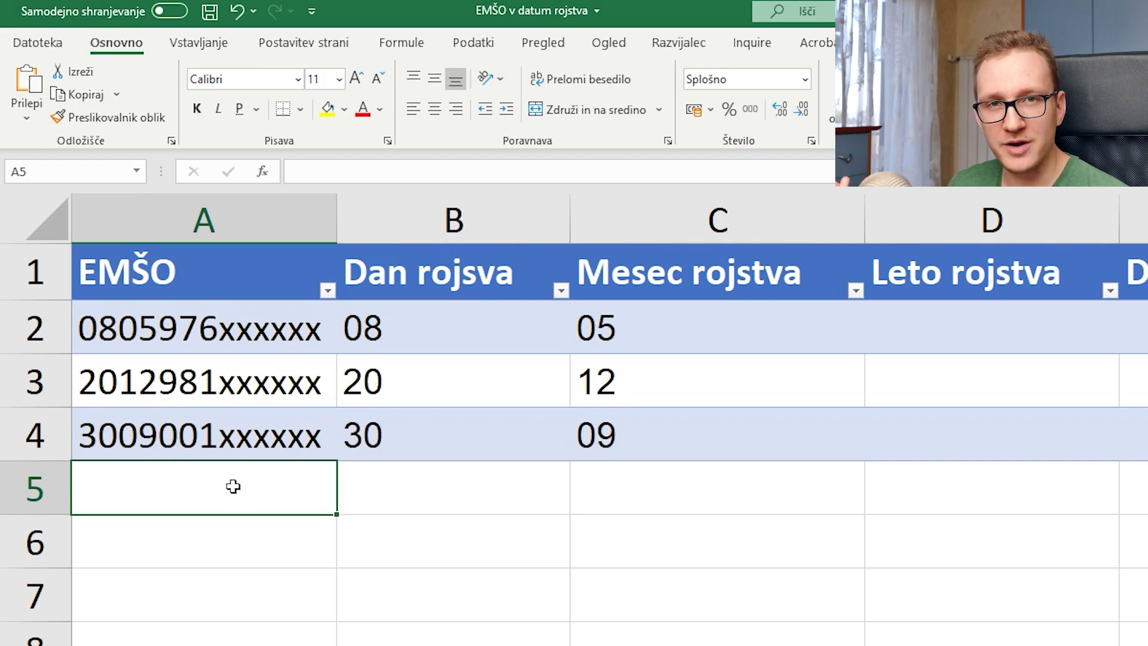
double_click(189, 337)
drag(187, 338, 167, 339)
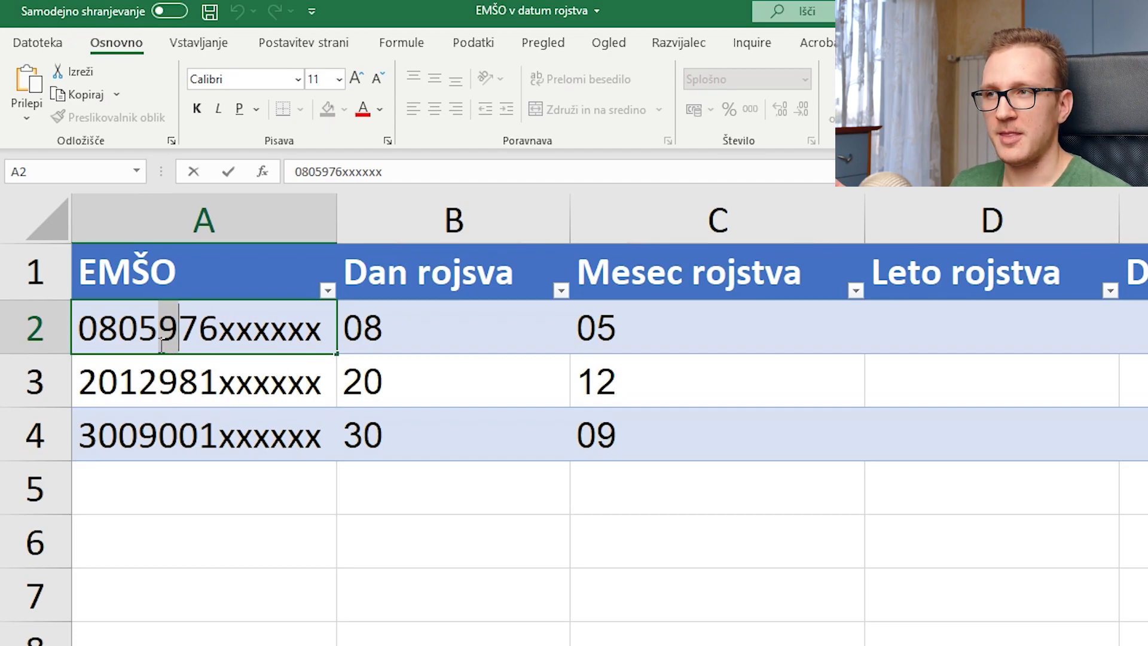
drag(162, 344, 223, 344)
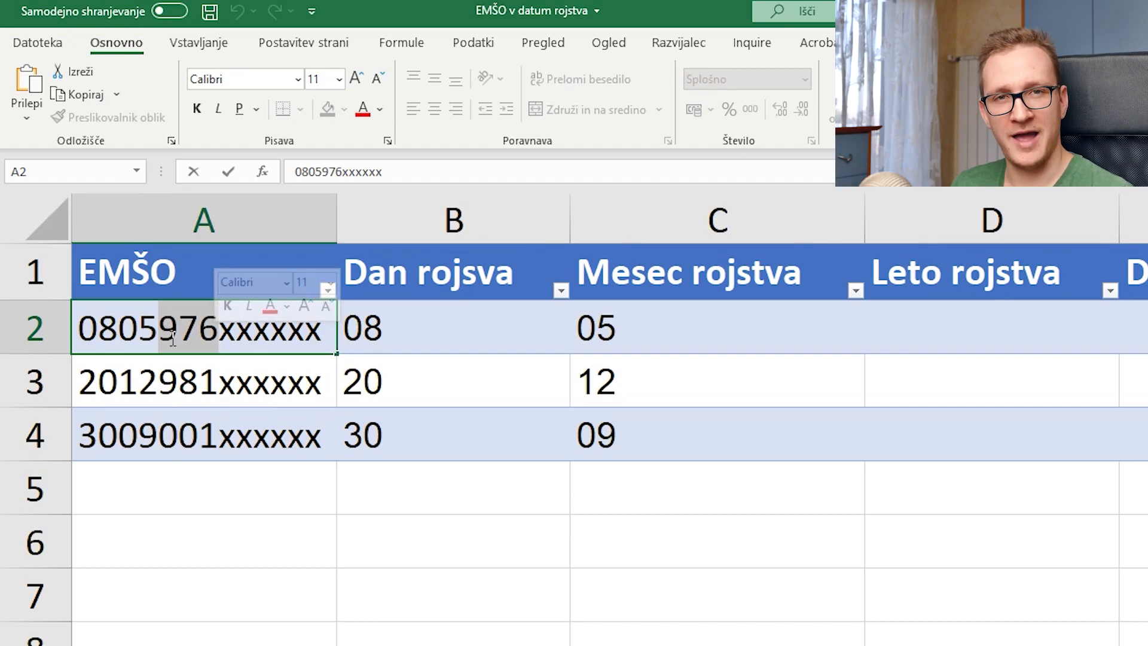
drag(161, 335, 189, 334)
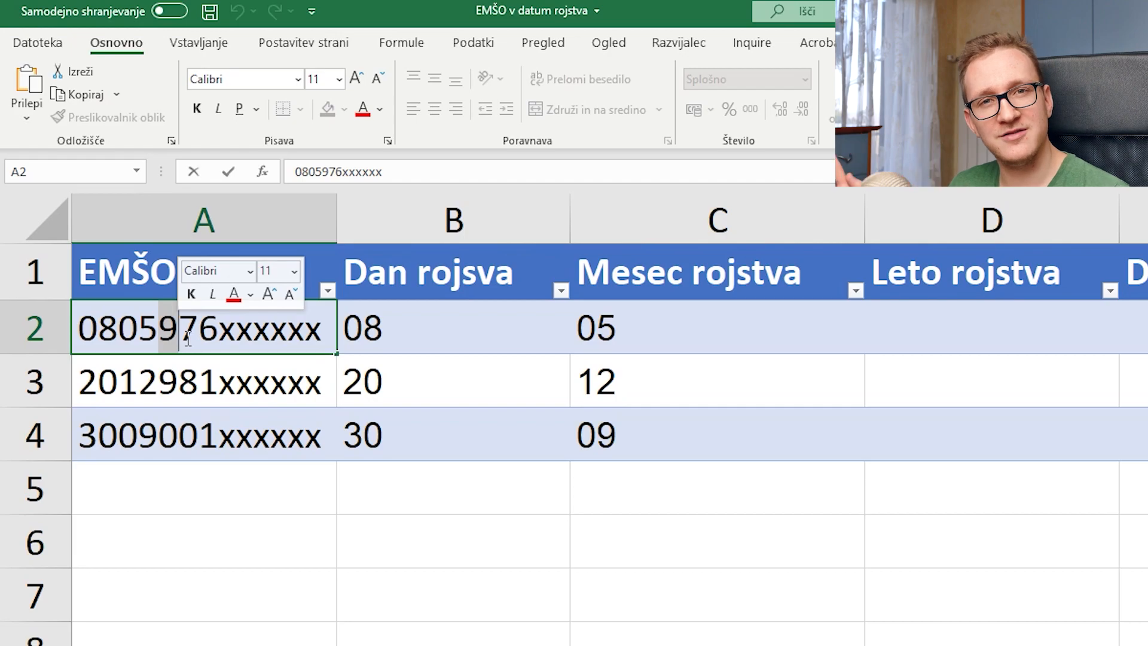
click(927, 310)
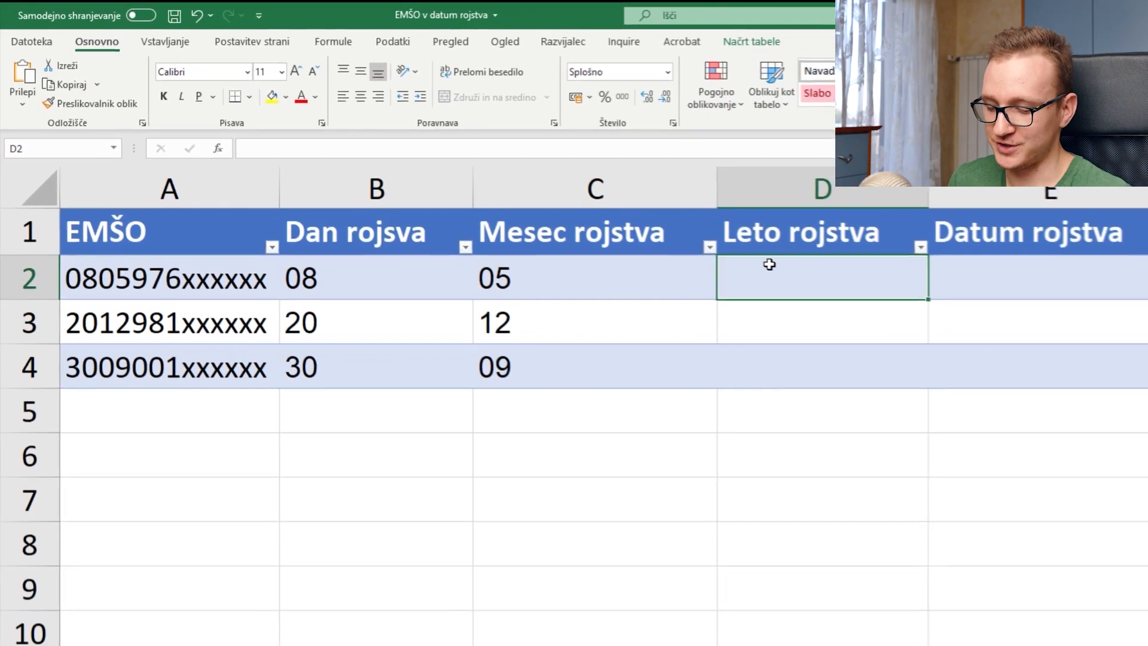
text(=if()
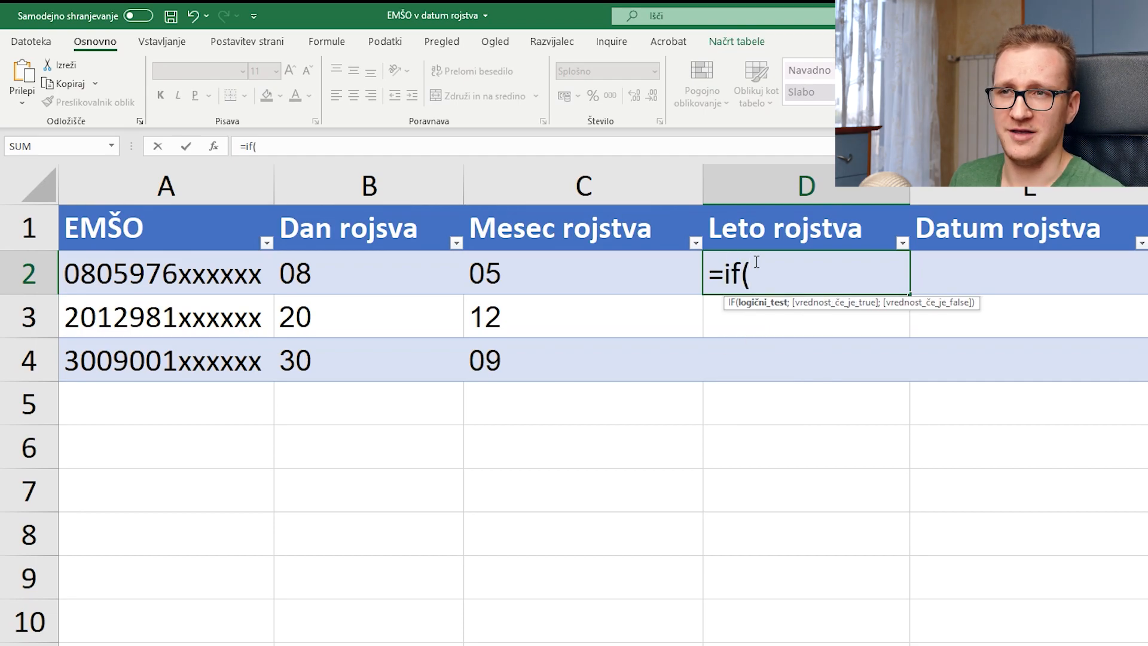
click(214, 146)
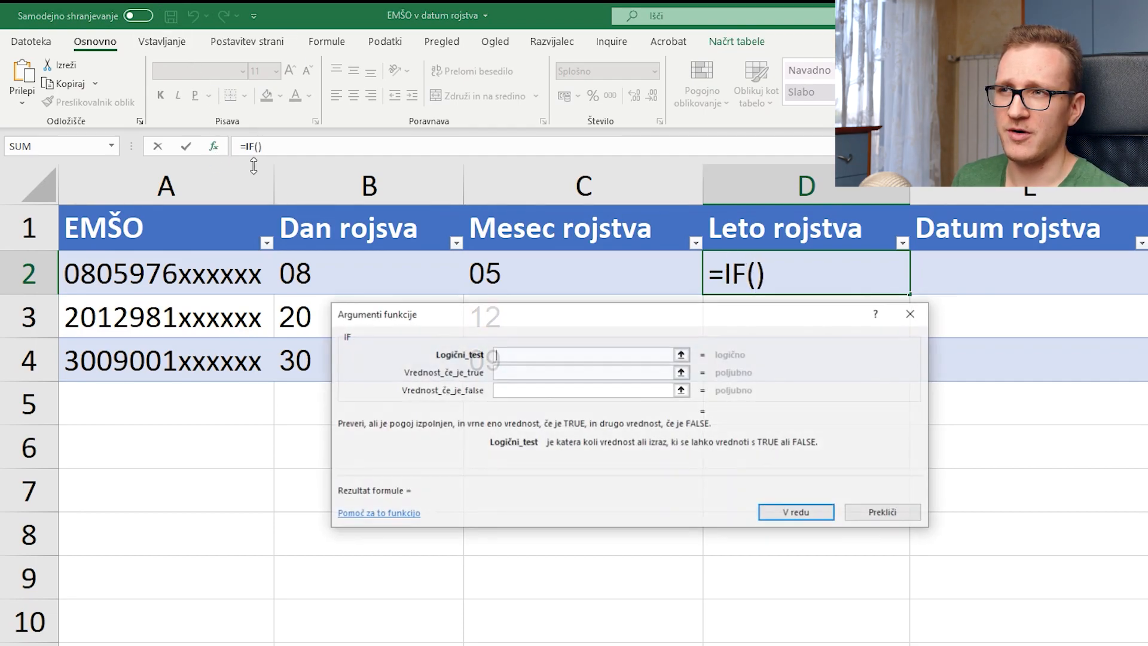
drag(659, 316, 652, 364)
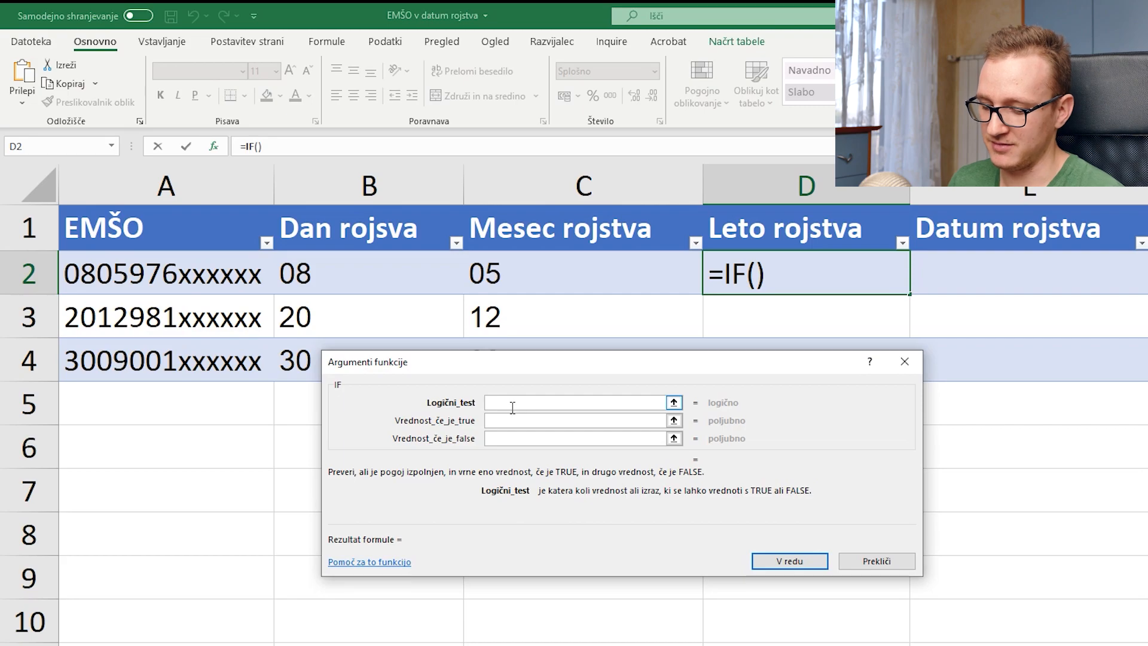
text(mid())
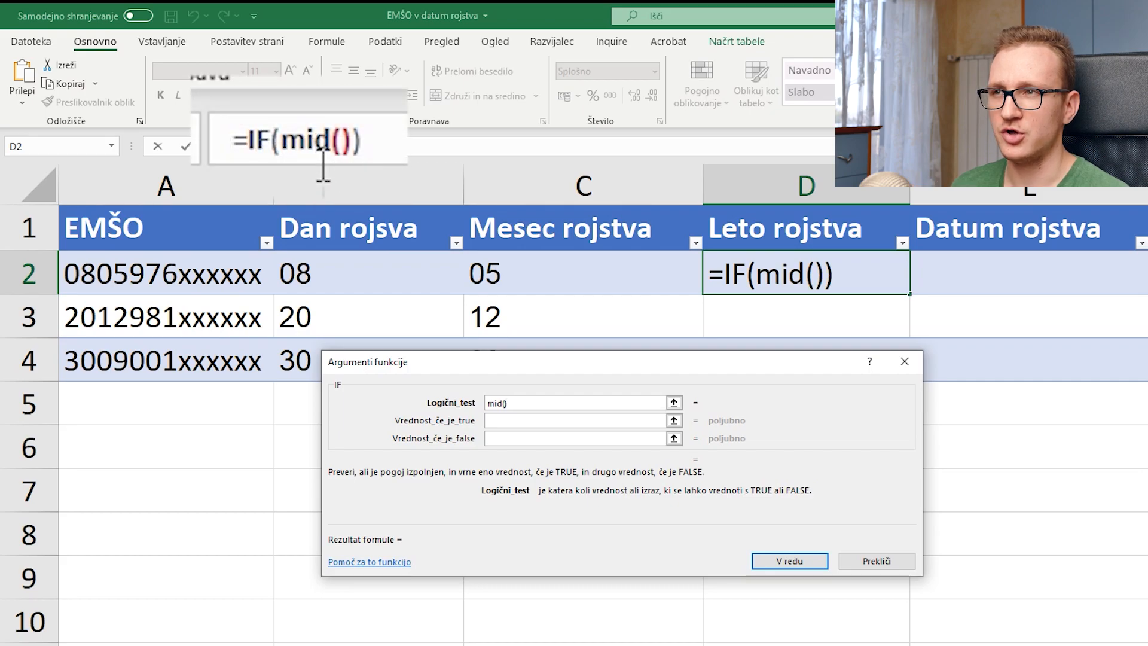
click(267, 146)
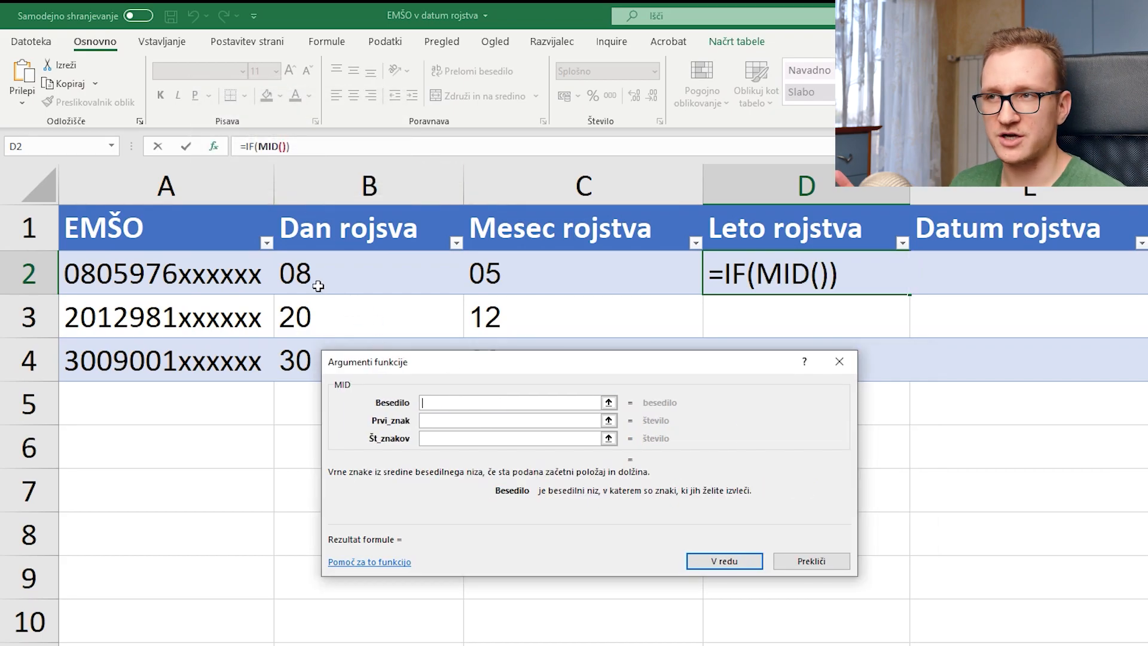
click(217, 279)
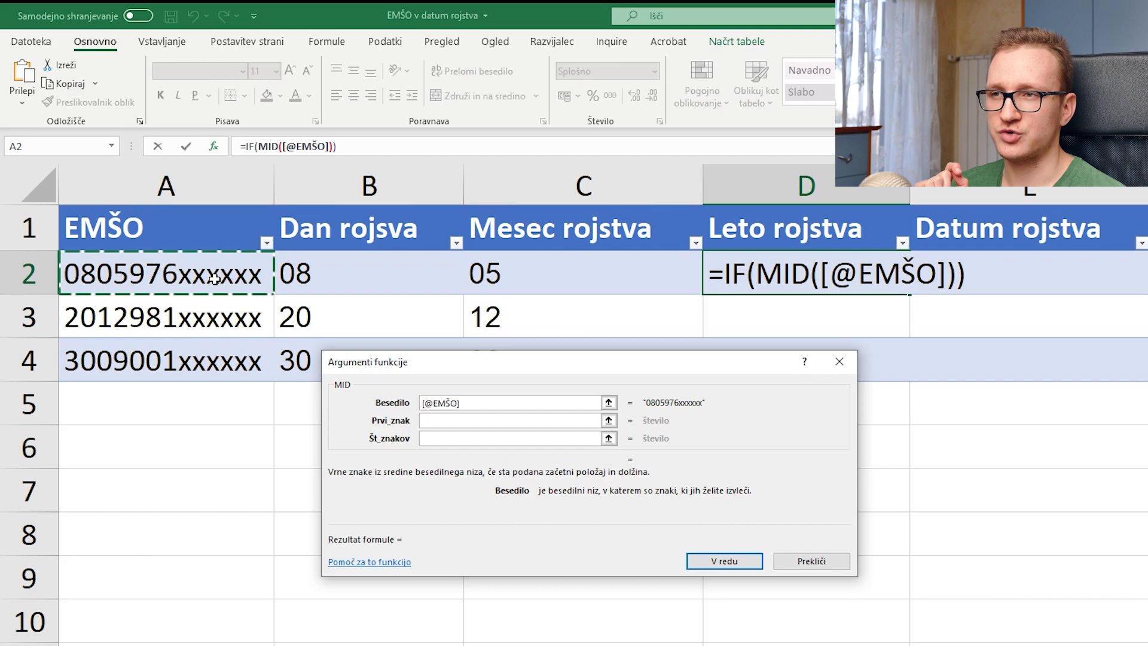
click(495, 422)
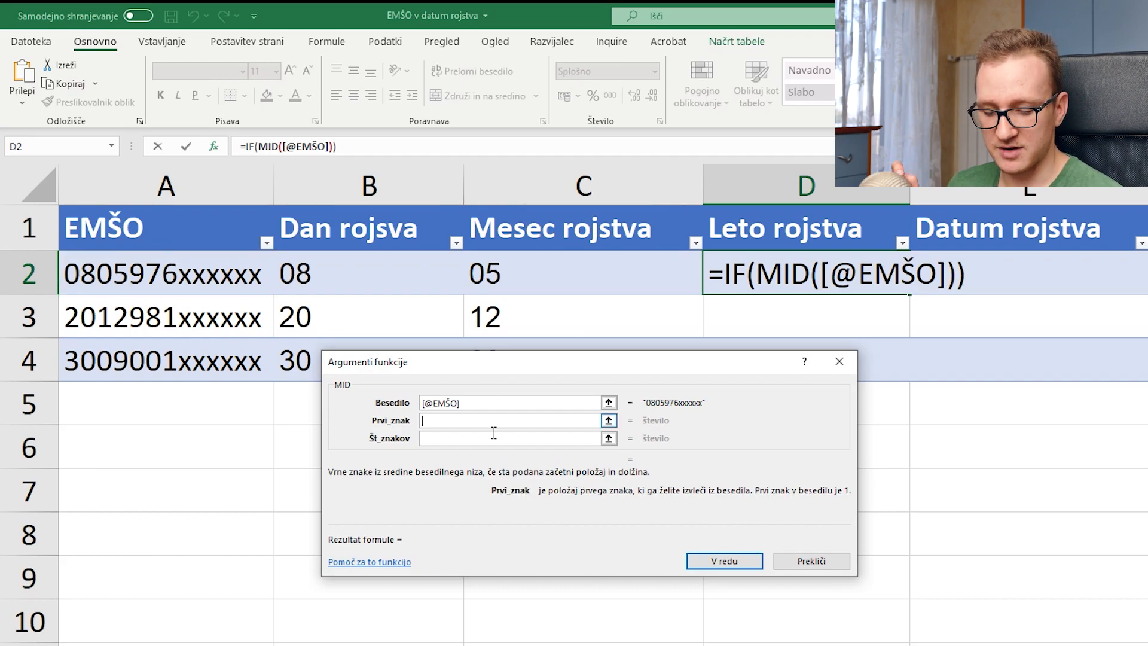
text(5)
click(495, 442)
text(1)
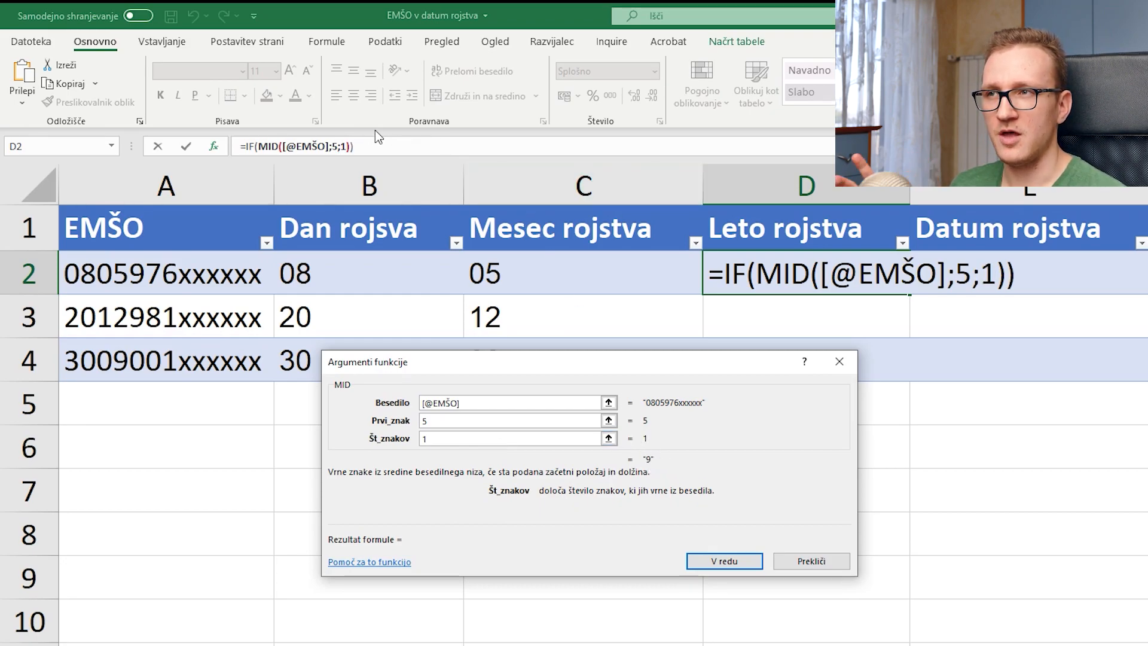
click(264, 147)
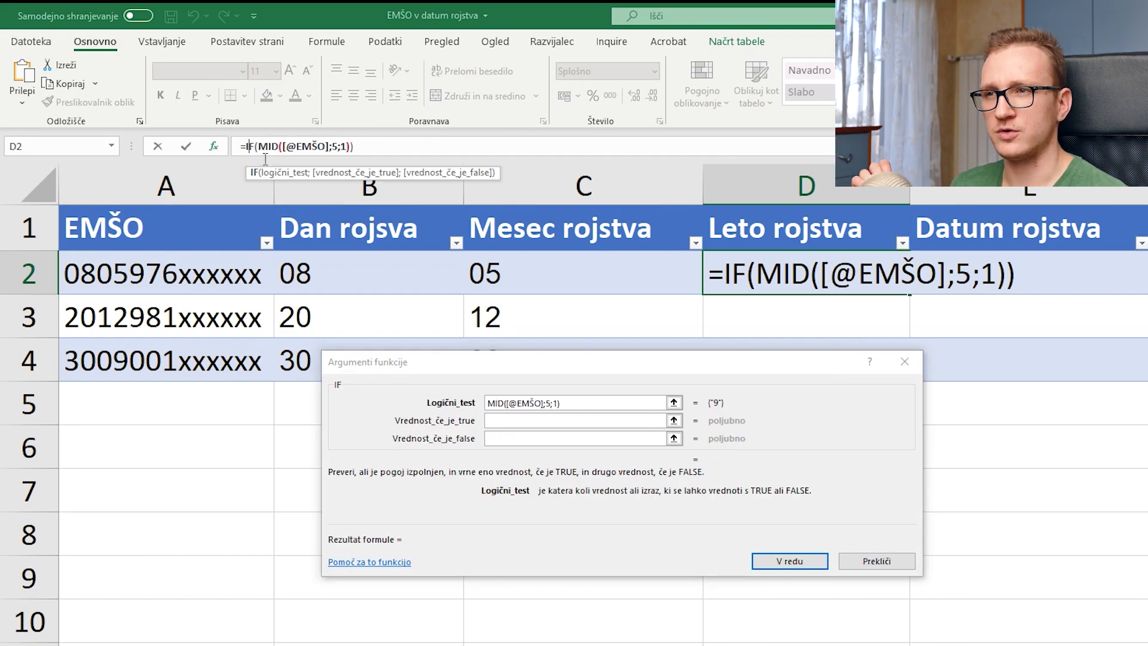
click(600, 401)
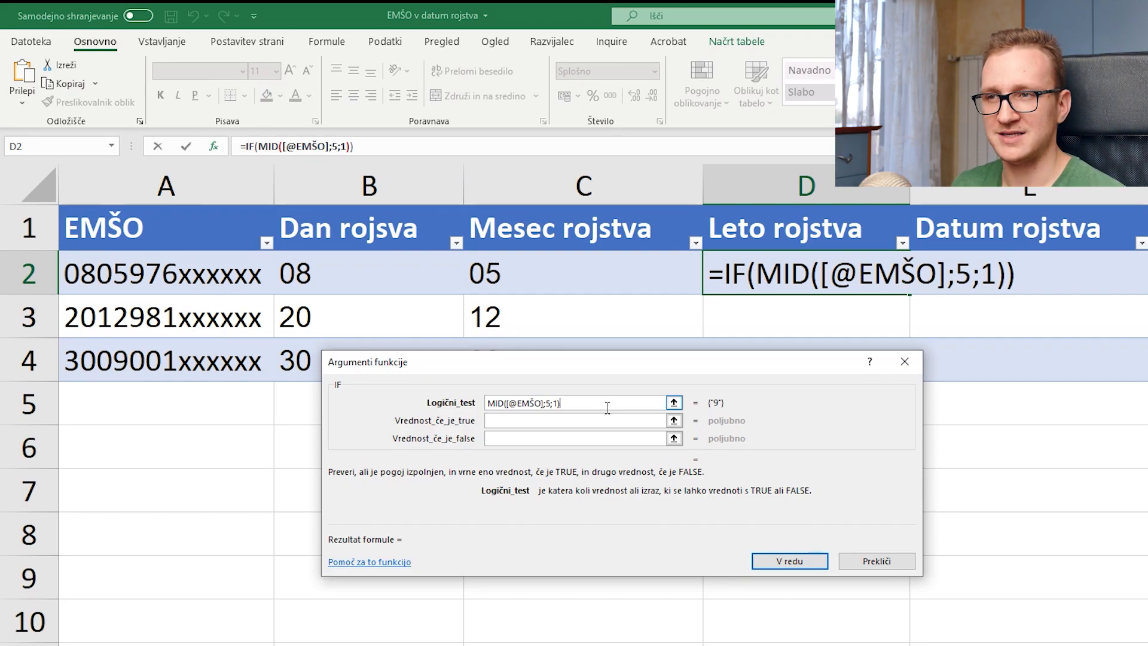
text(=)
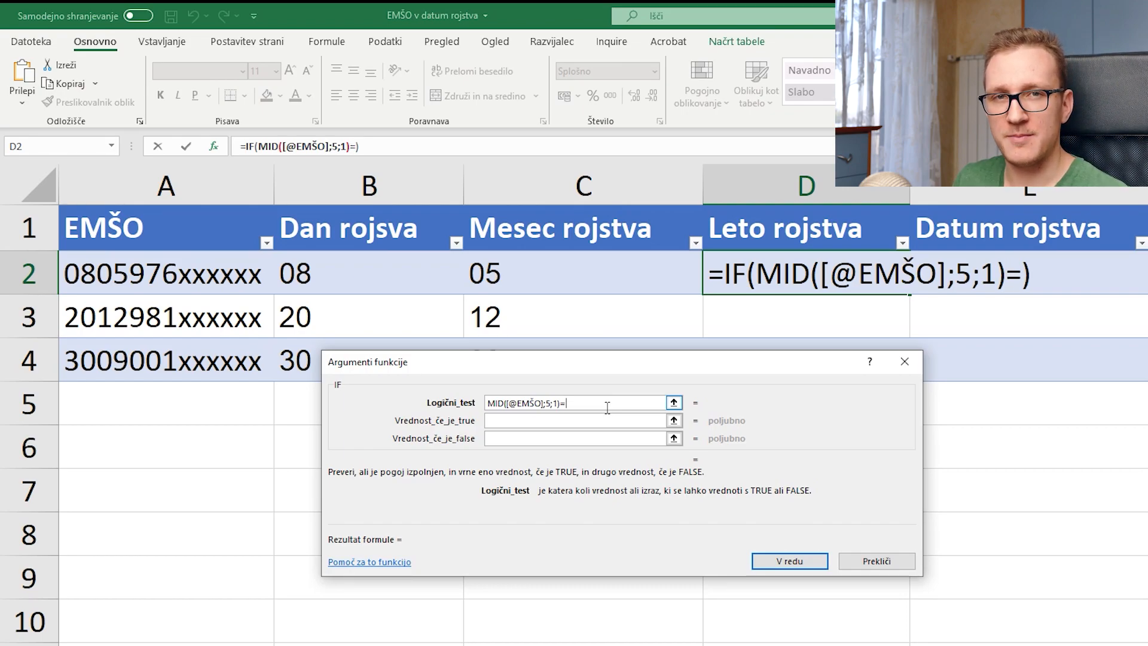
text(9)
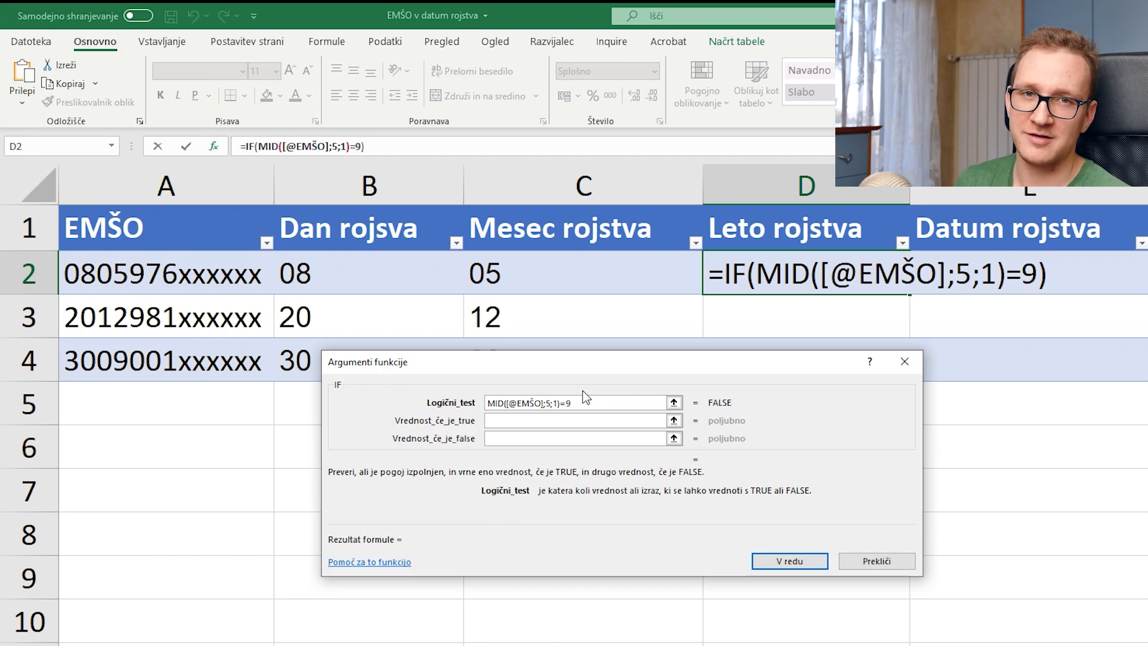
key(BackSpace)
text("9")
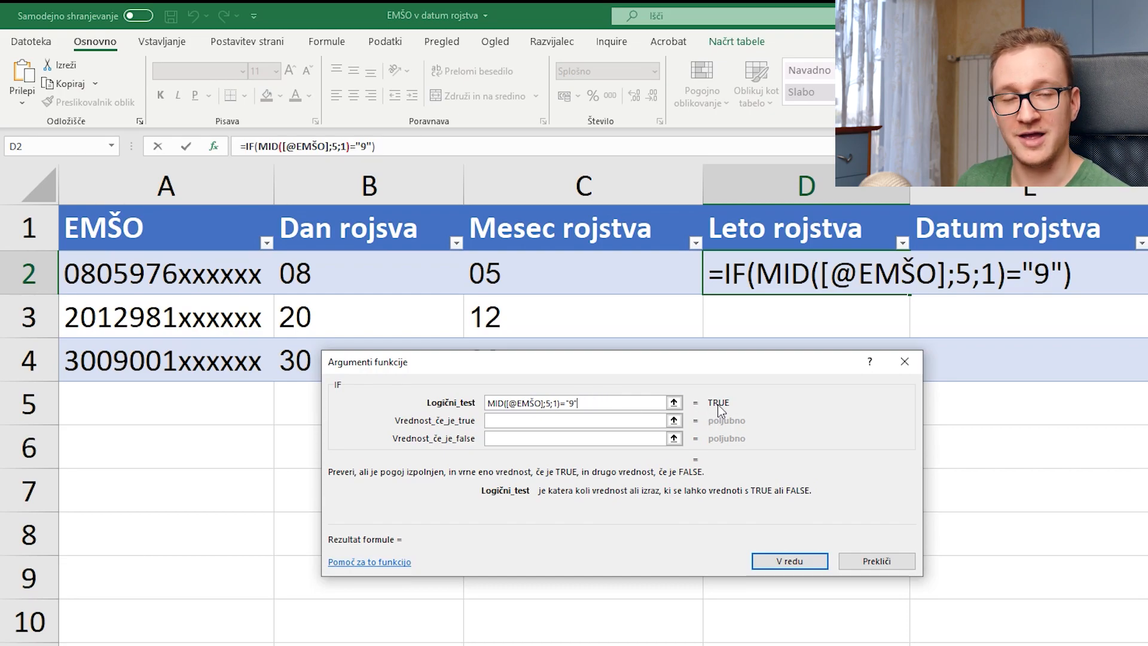
click(569, 420)
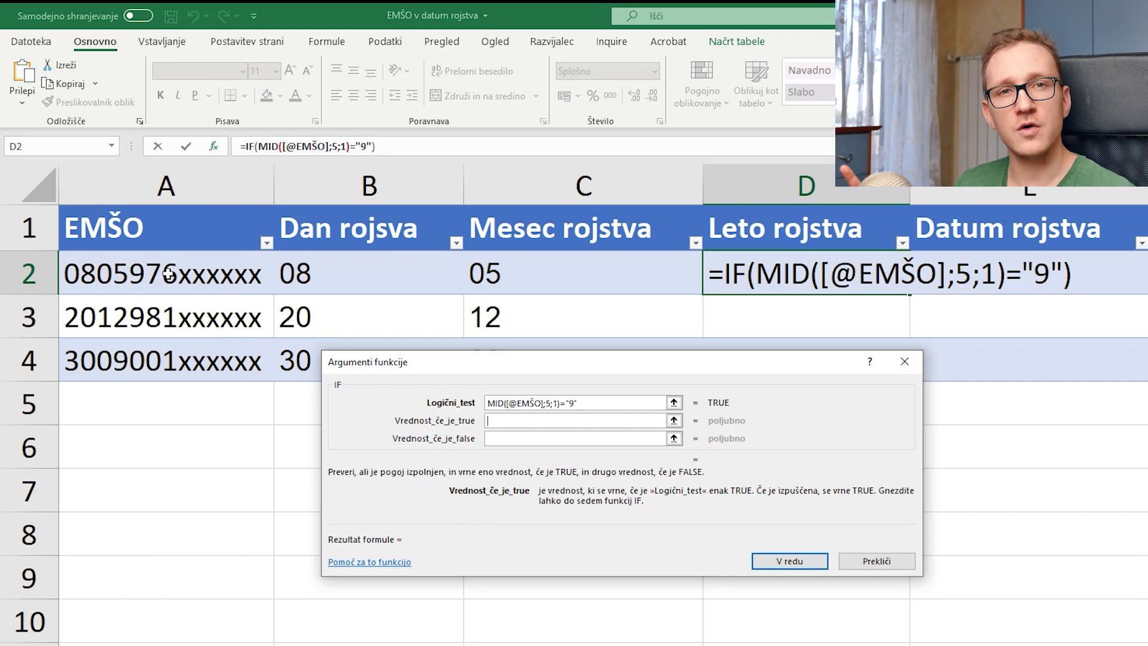
click(638, 444)
click(625, 422)
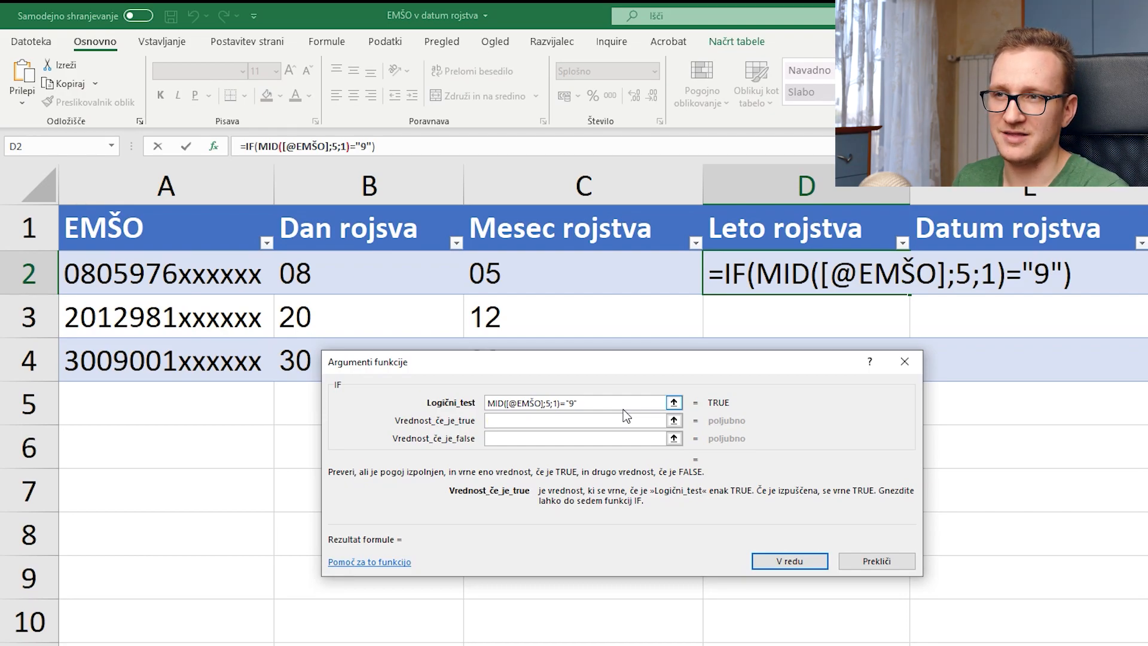
text(mid()
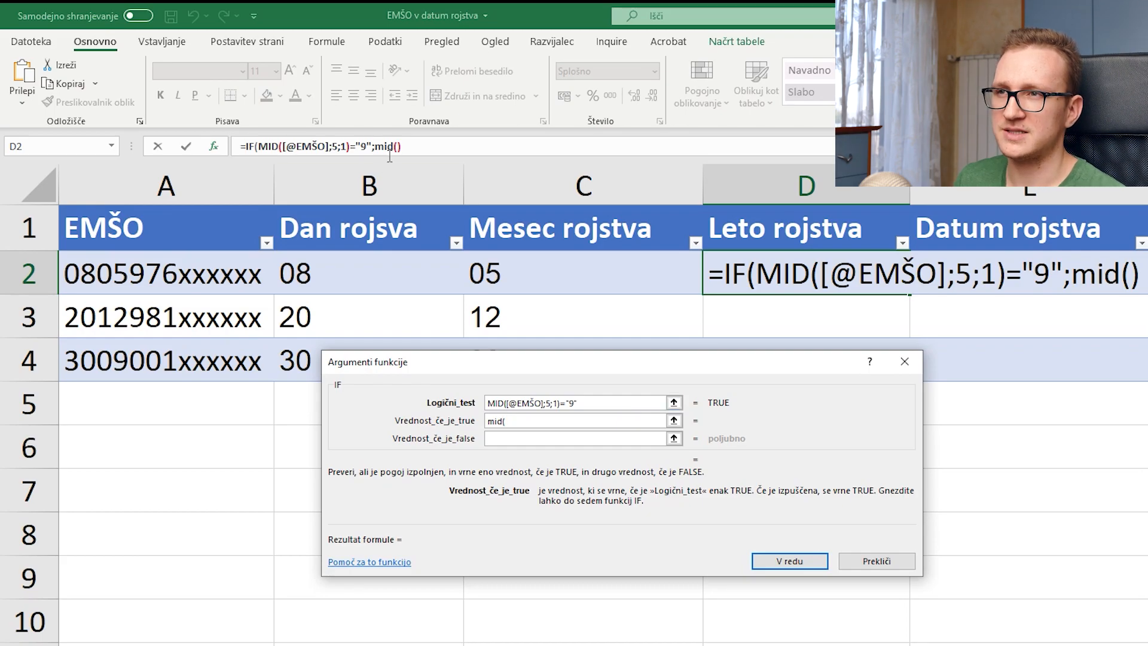
click(390, 152)
click(464, 411)
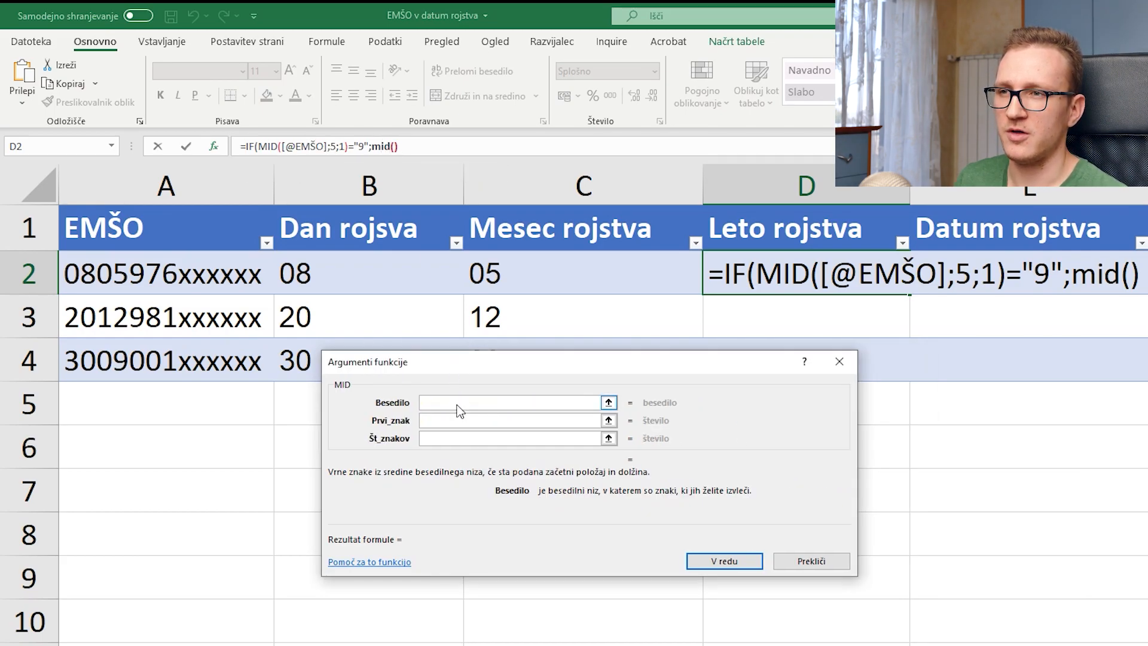
click(205, 281)
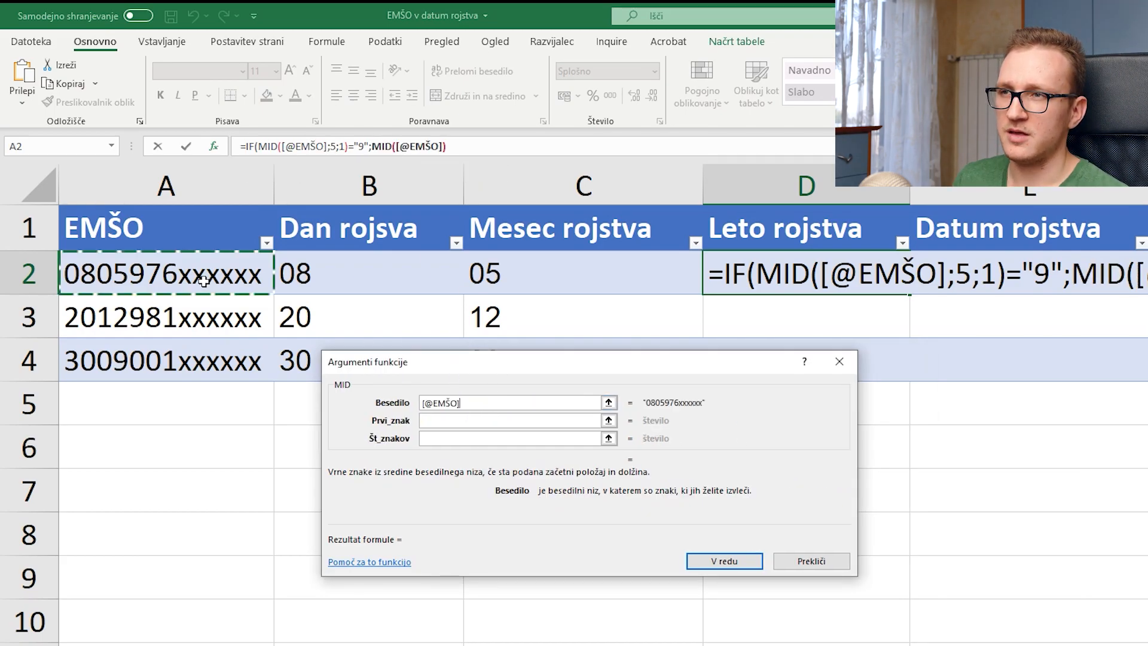
click(490, 425)
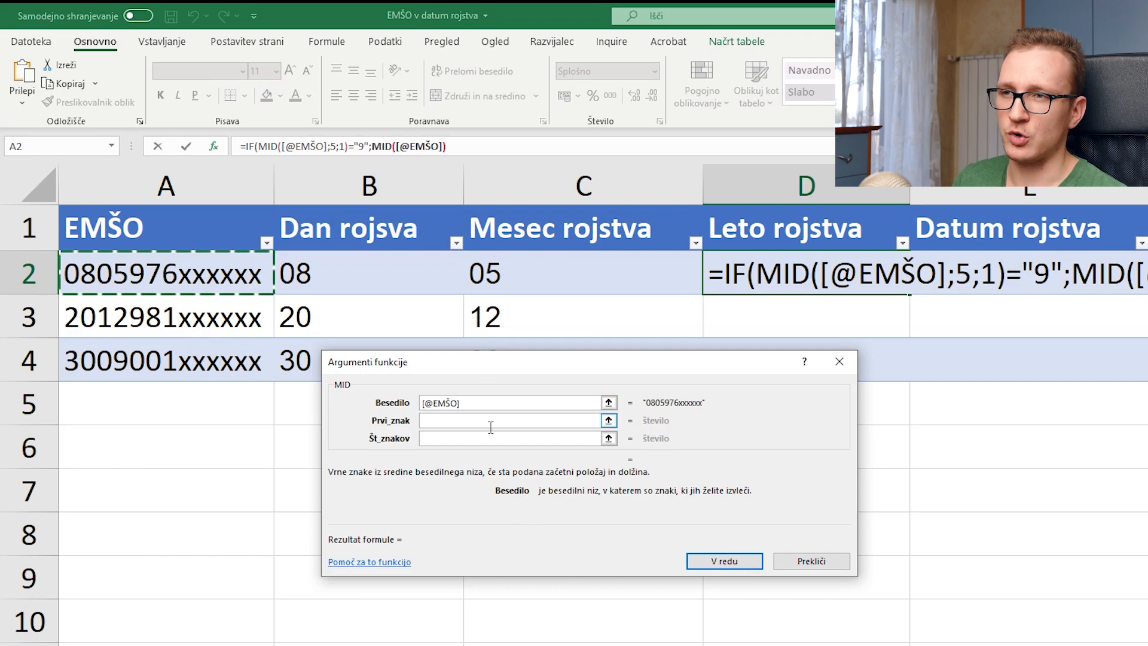
text(5)
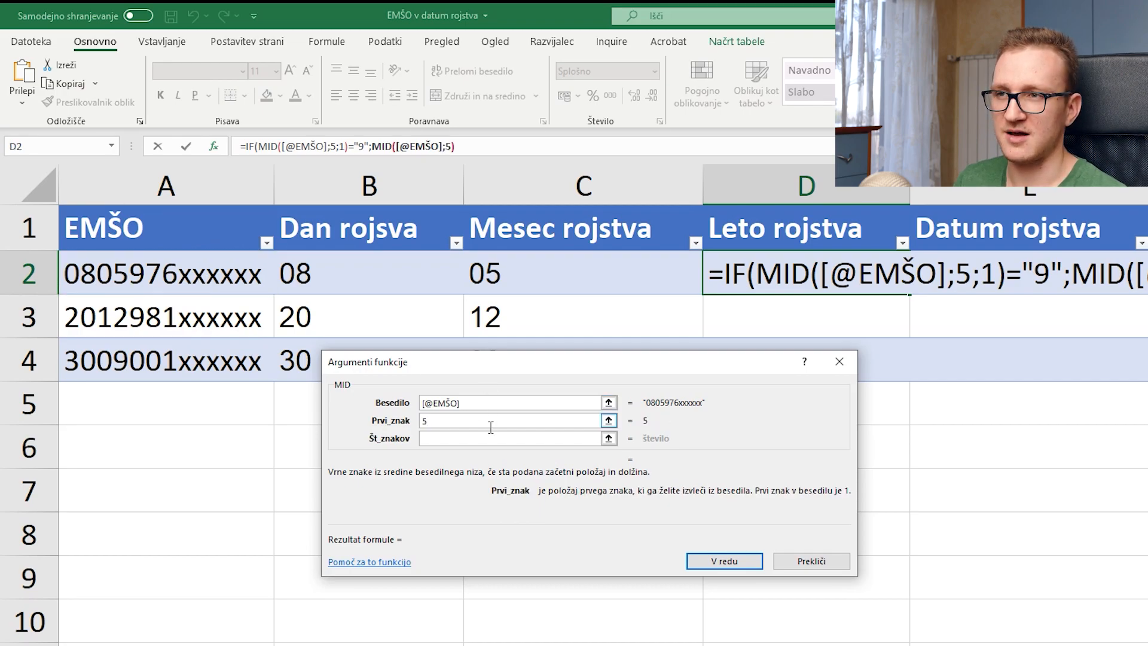
click(518, 440)
text(3)
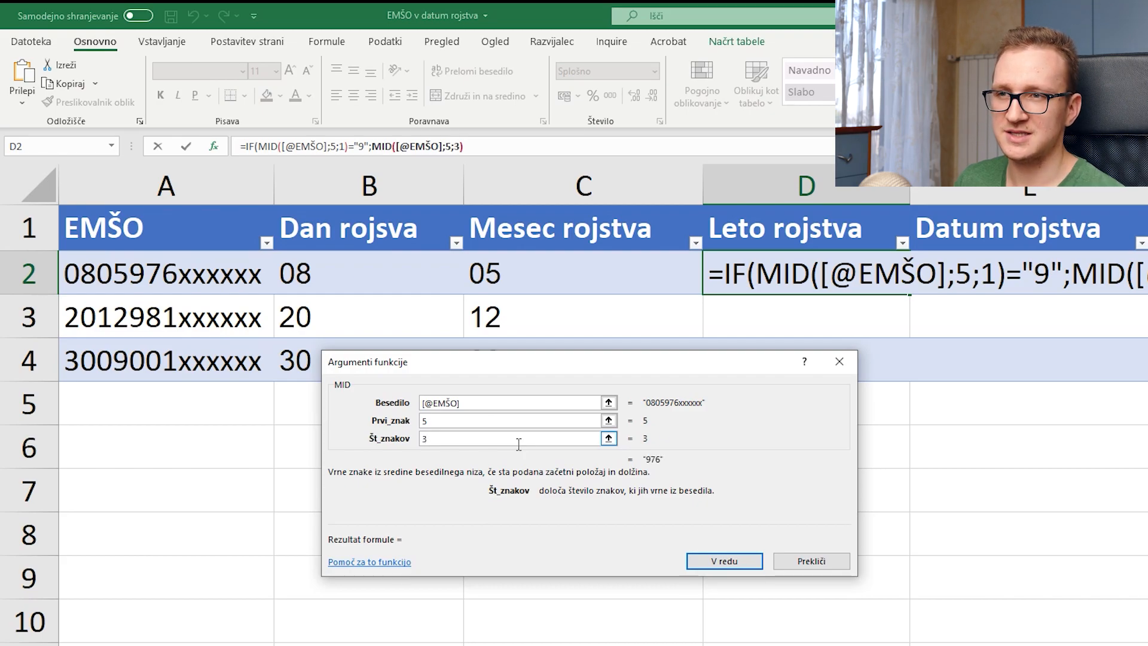
click(257, 147)
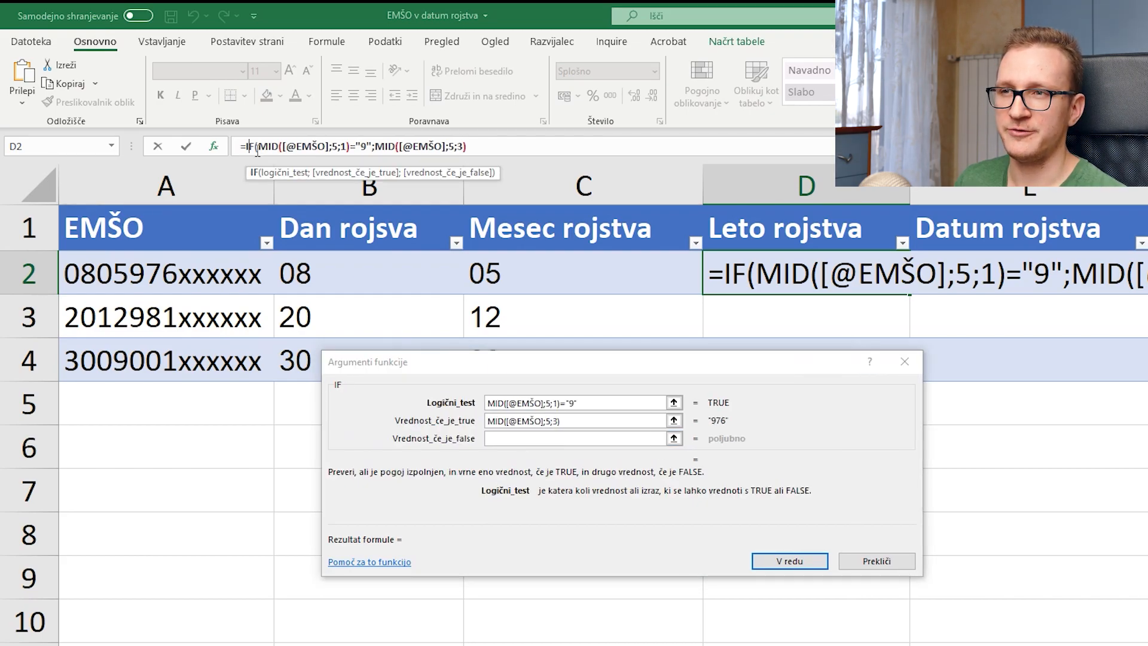
click(585, 421)
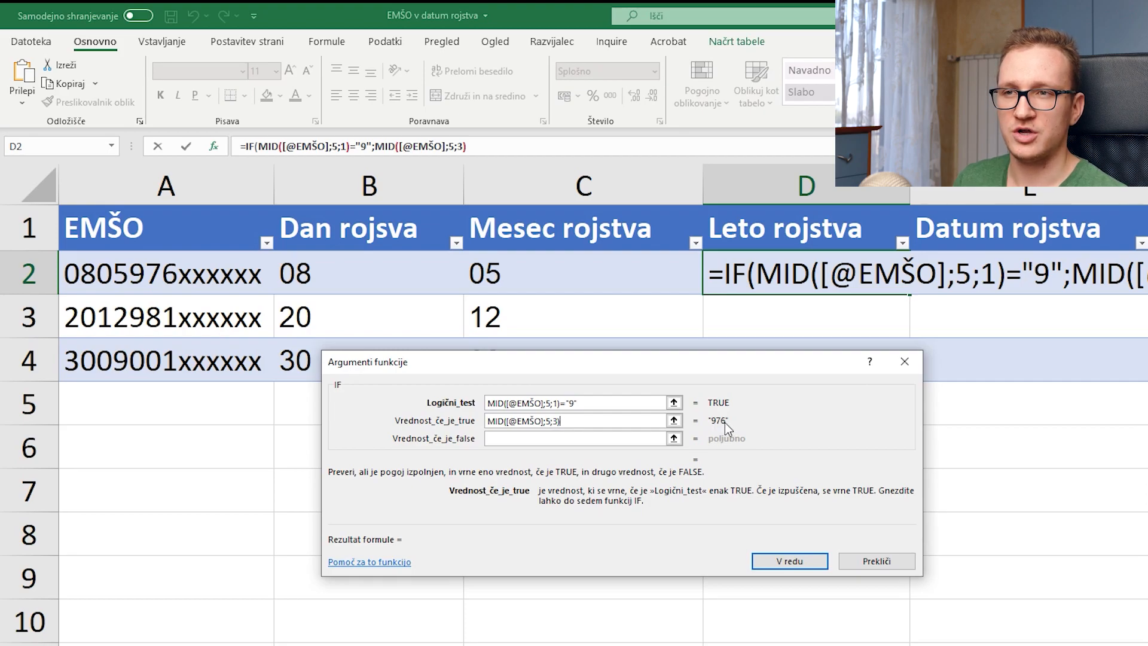
text(+1000)
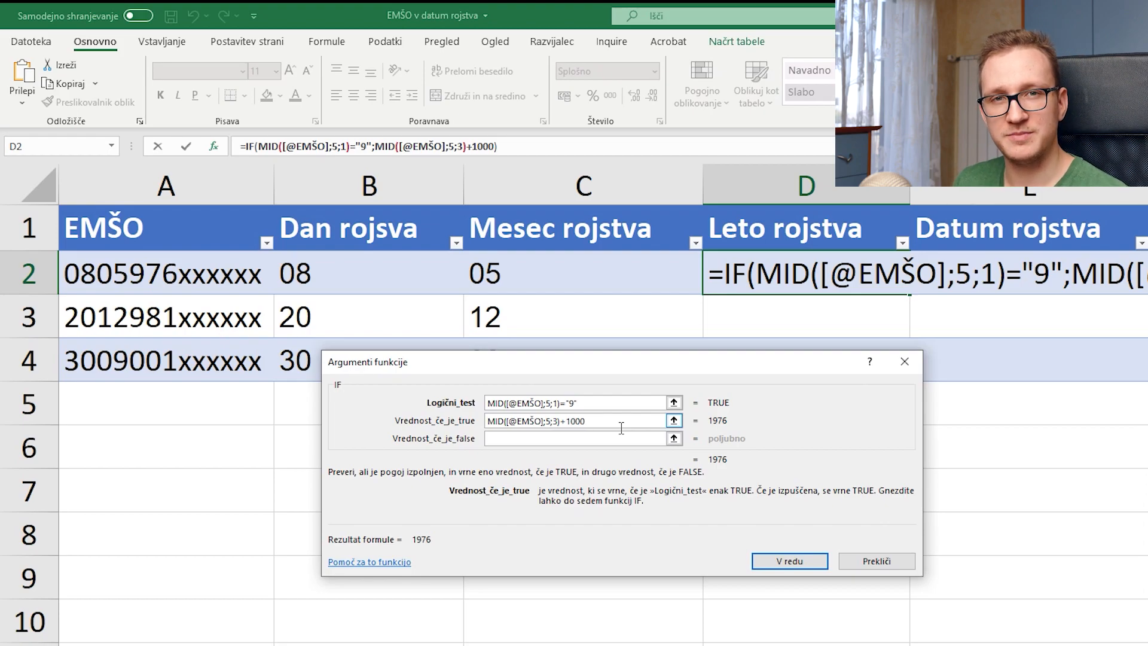
drag(623, 427, 474, 427)
key(ctrl+c)
click(528, 443)
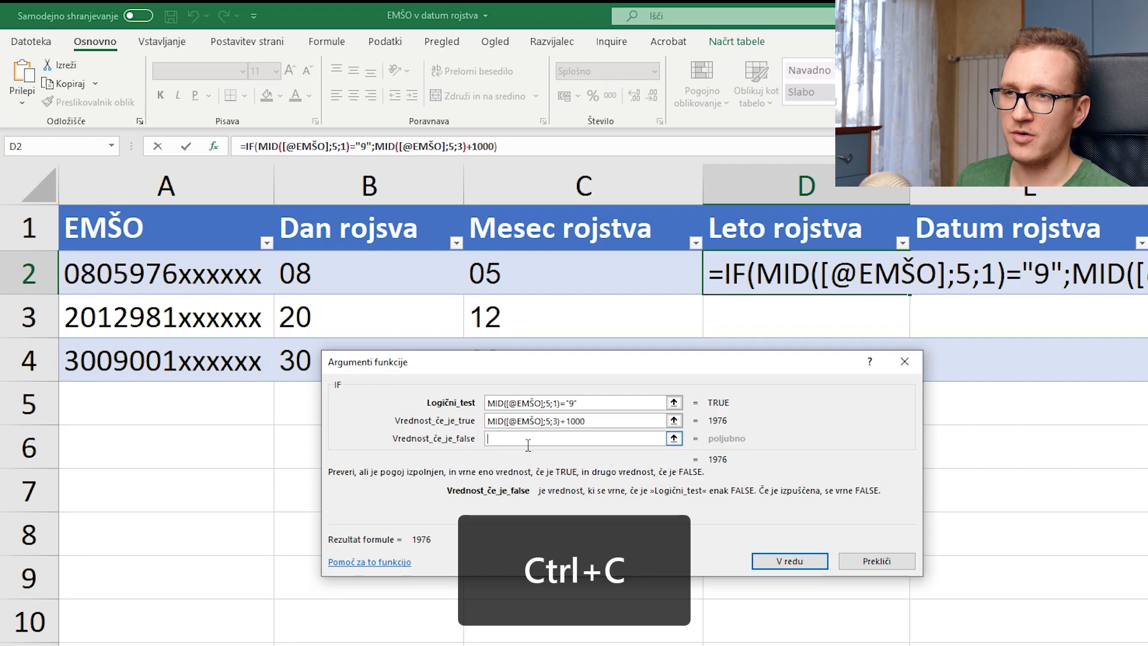
key(ctrl+v)
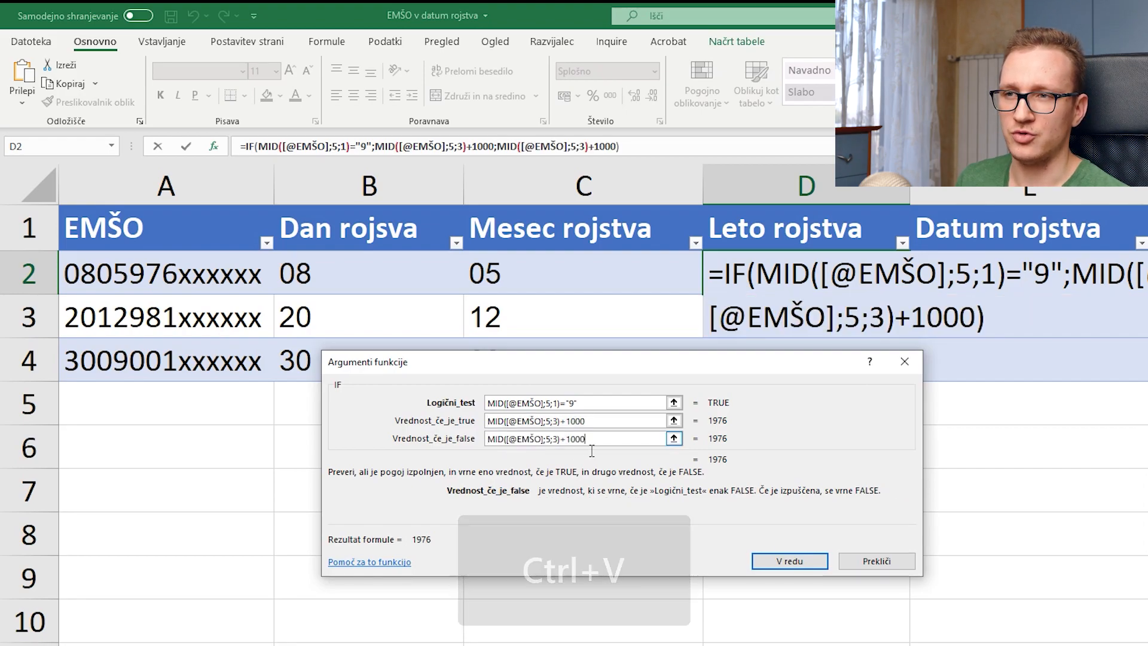
key(BackSpace)
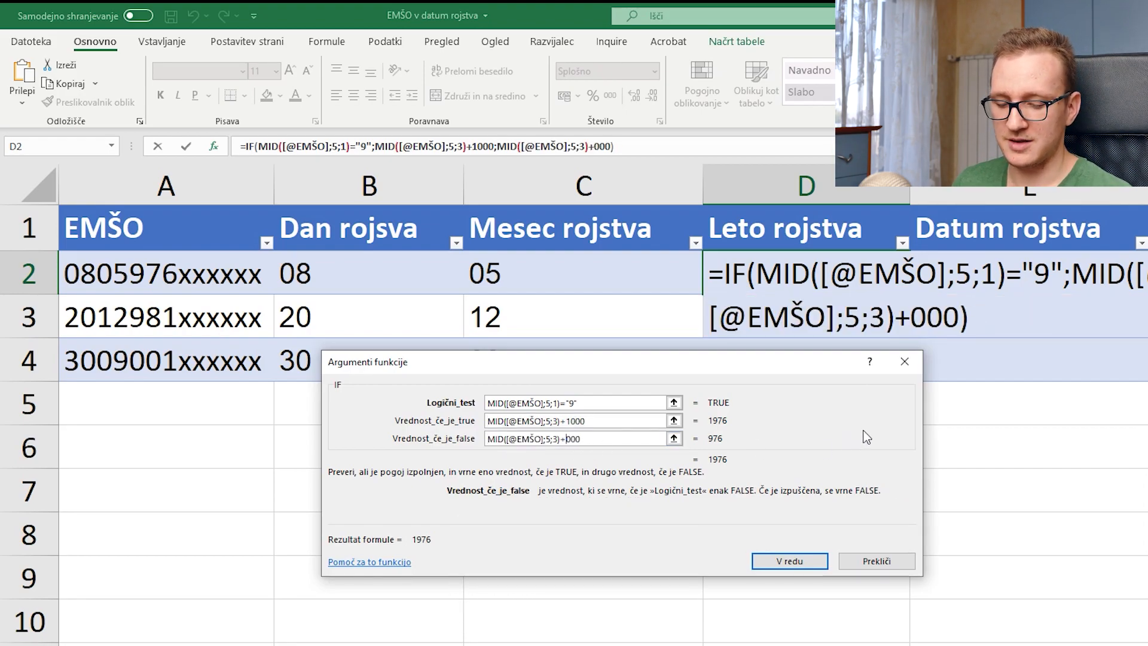
text(25)
key(BackSpace)
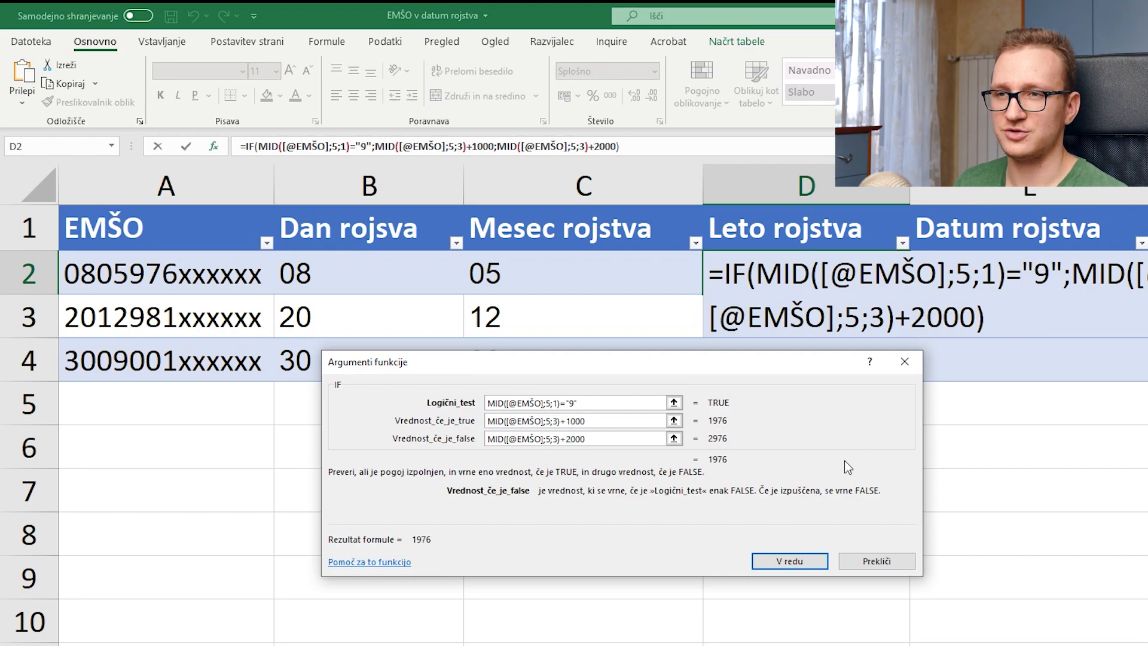
click(800, 562)
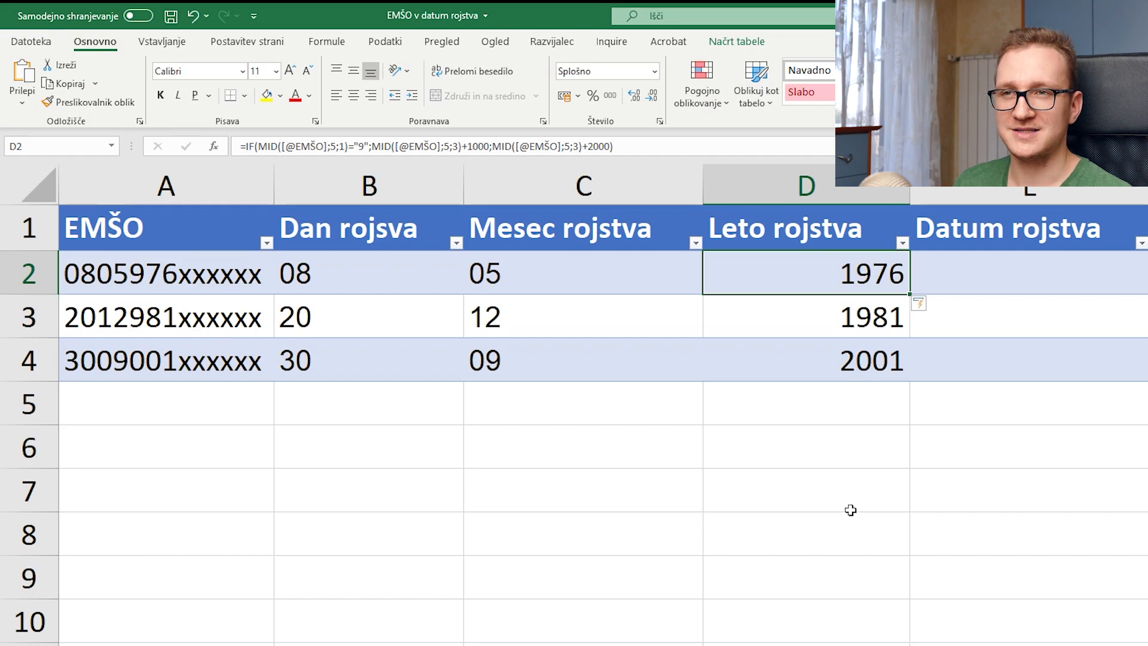
Step: Enter =DATE from Leto, Mesec and Dan rojstva, showing 8.05.1976, 20.12.1981 and 30.09.2001
click(1009, 278)
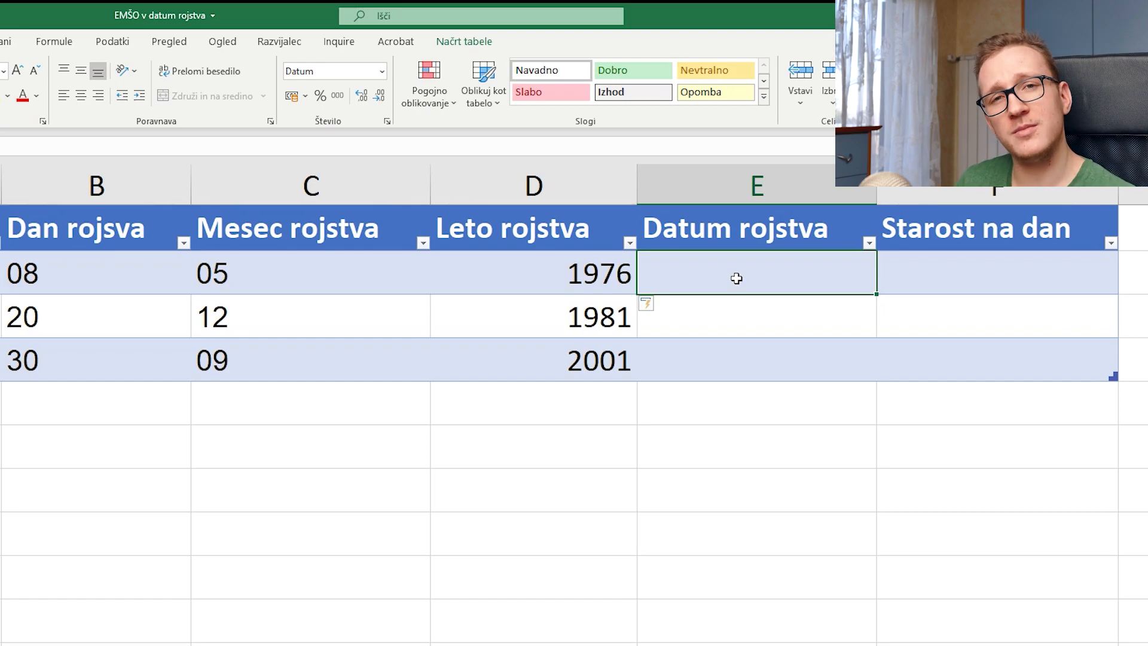
text(=date)
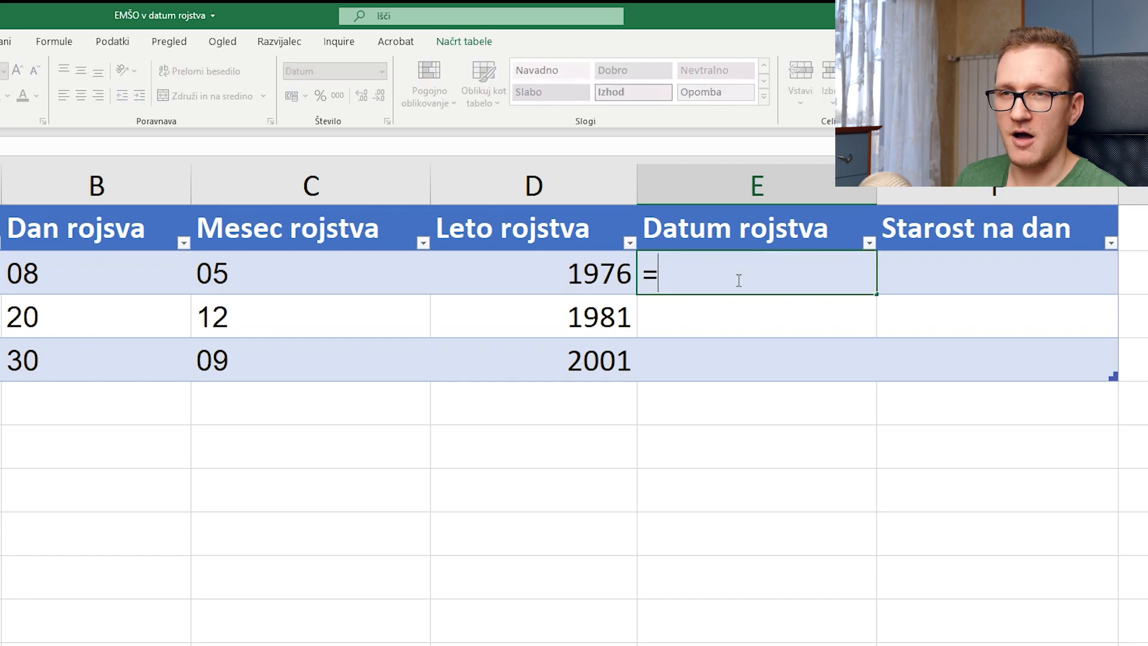
key(Tab)
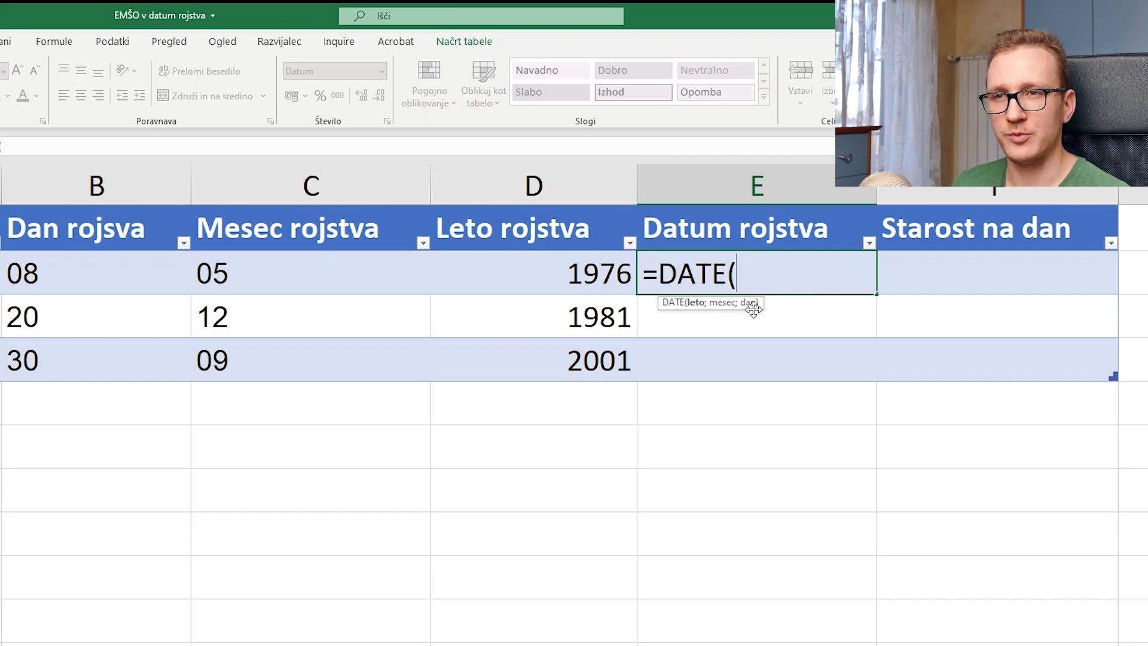
key(ctrl+a)
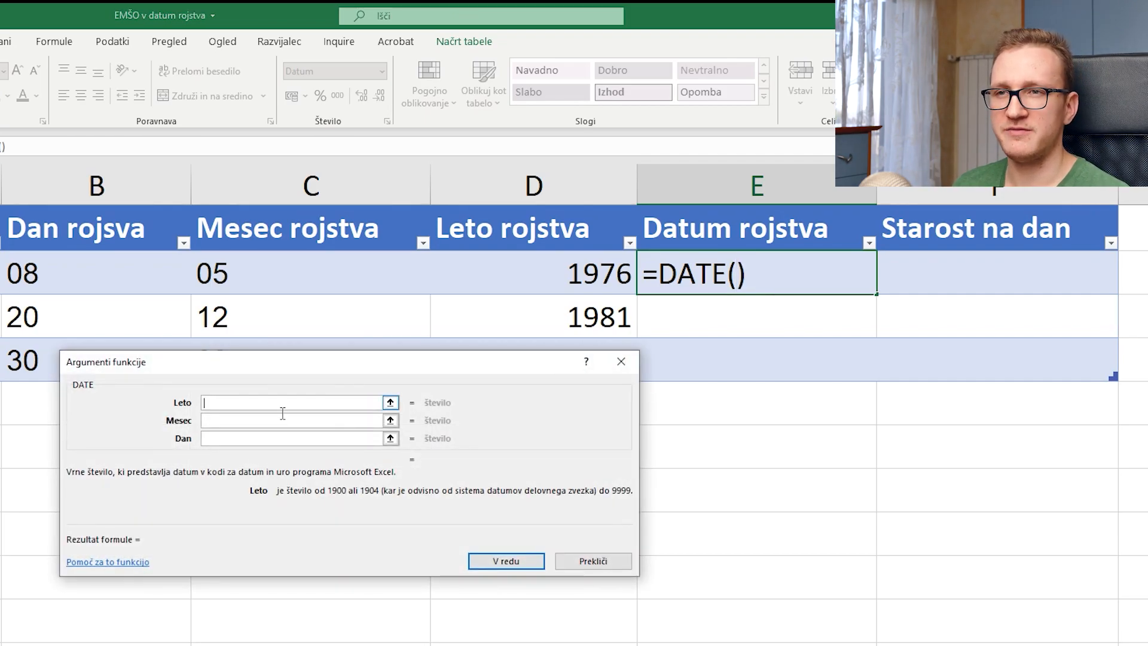
click(576, 285)
click(334, 422)
click(361, 283)
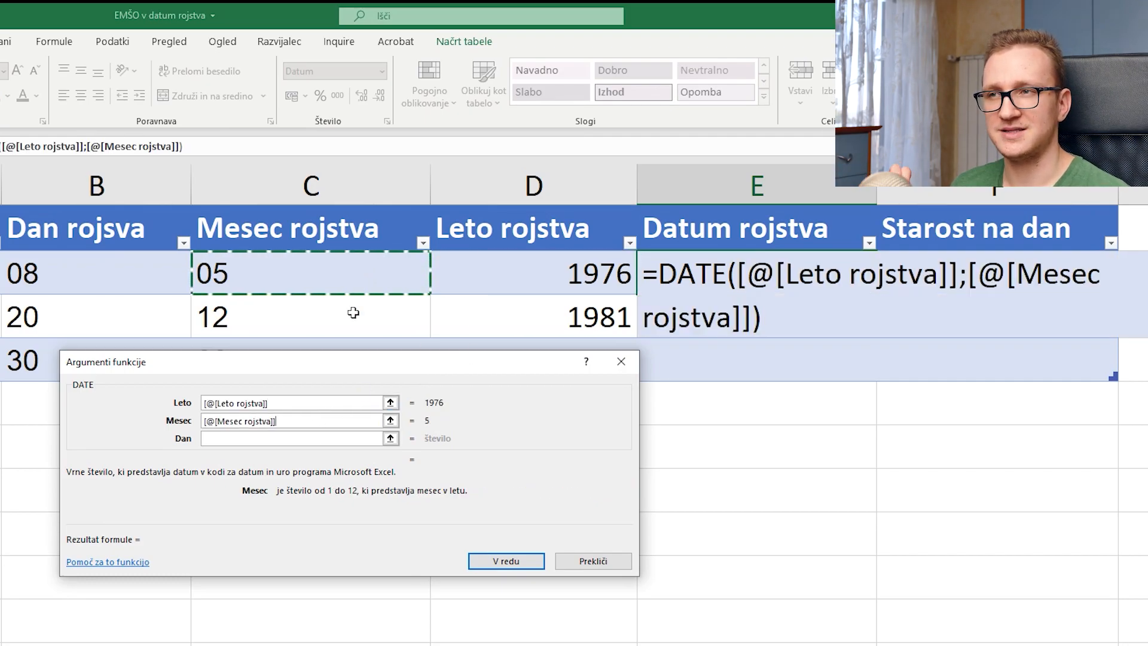
click(294, 439)
click(166, 286)
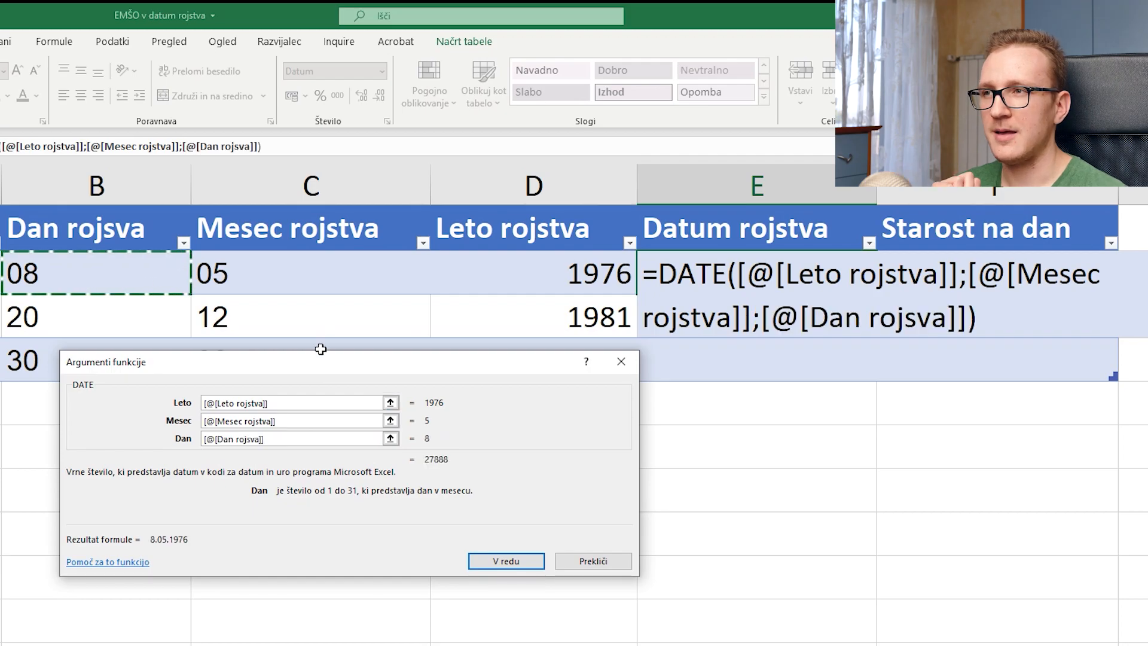
click(519, 562)
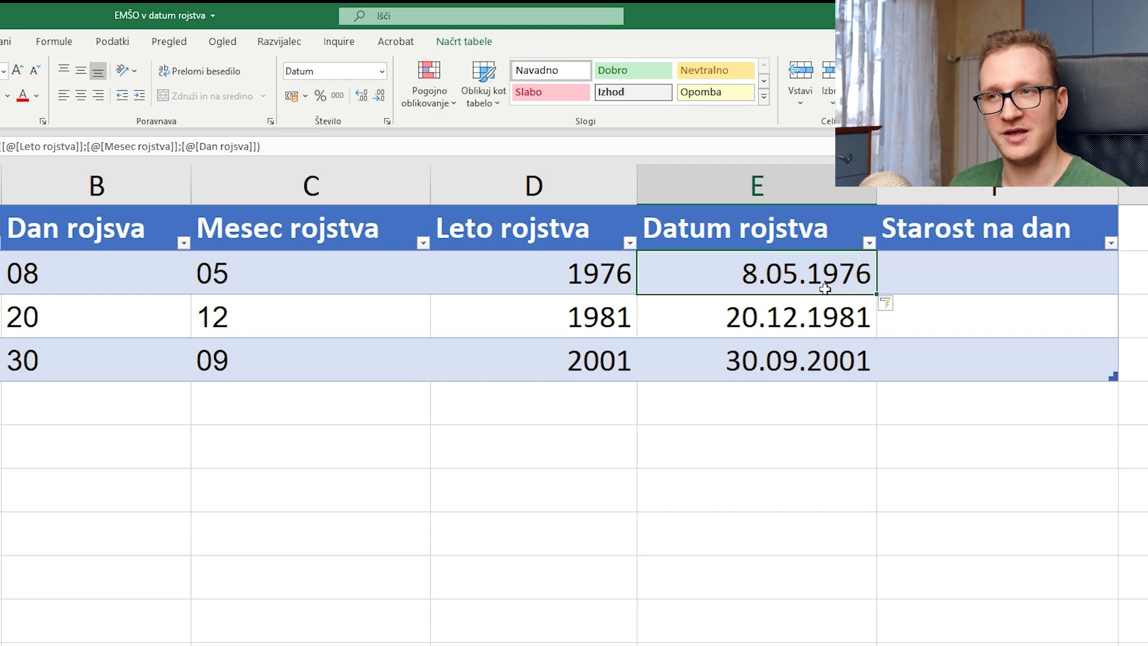
click(1010, 285)
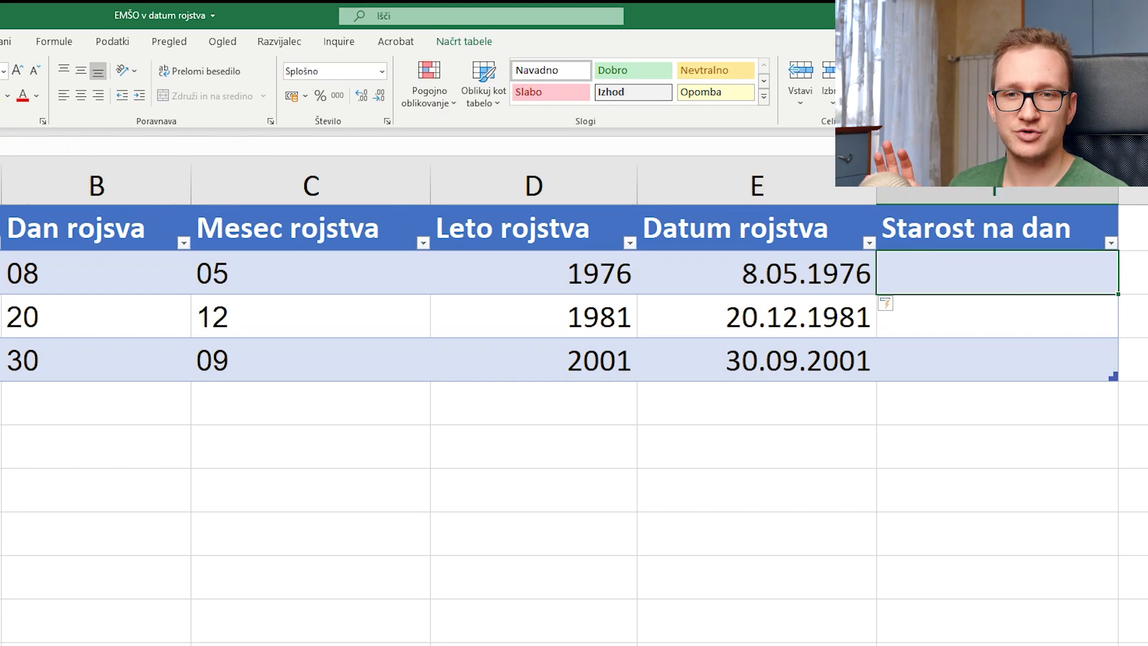
Step: Enter =DATEDIF([@[Datum rojstva]];Na_dan;"y") in Starost na dan, giving ages 44, 39 and 19
scroll(890, 260, right, 5)
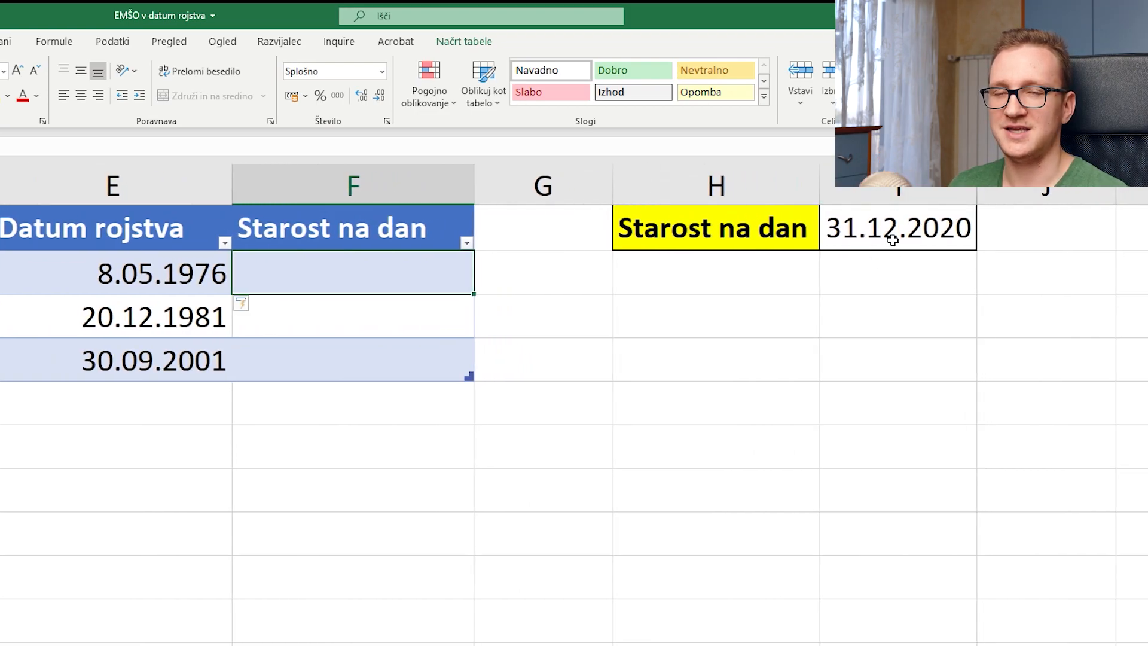
text(=)
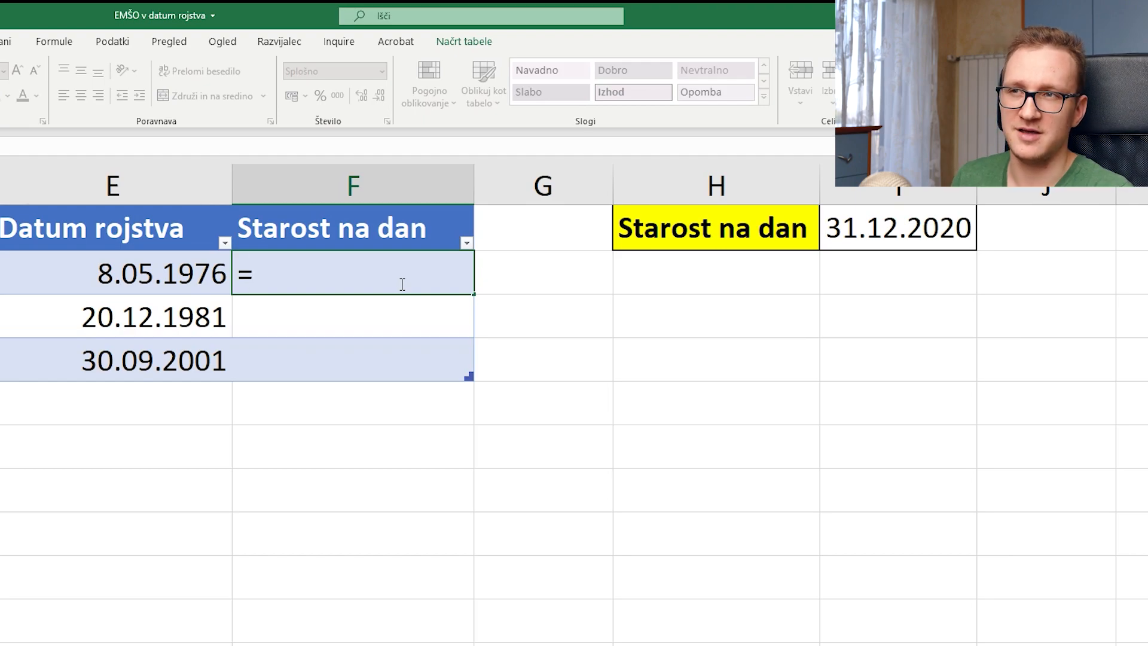
text(date)
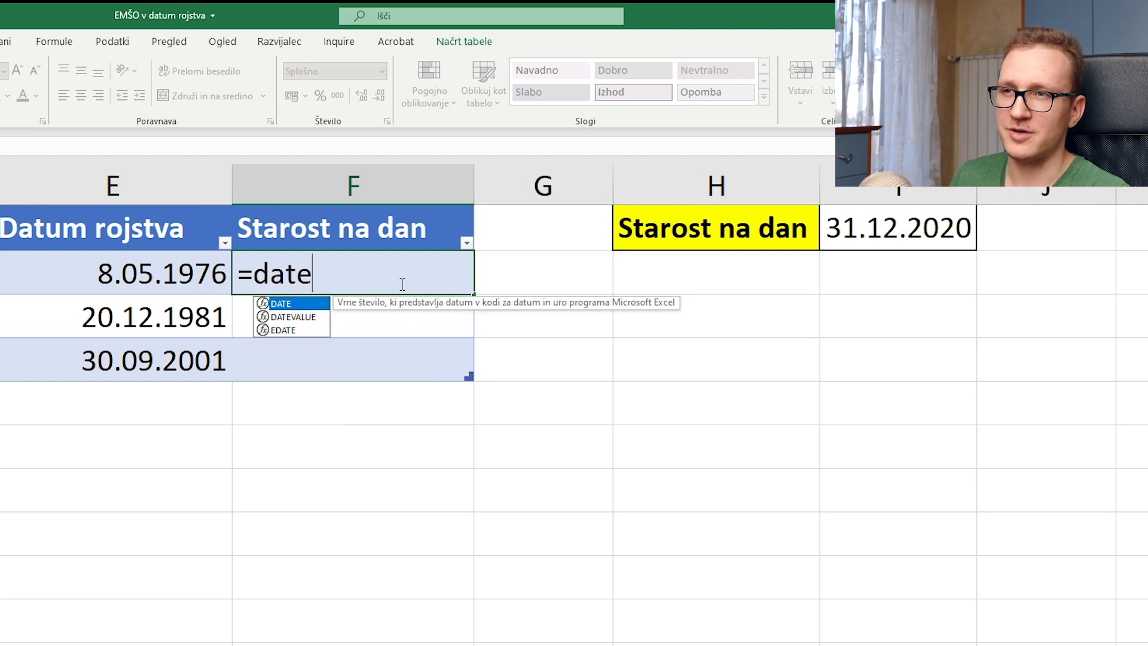
text(dif()
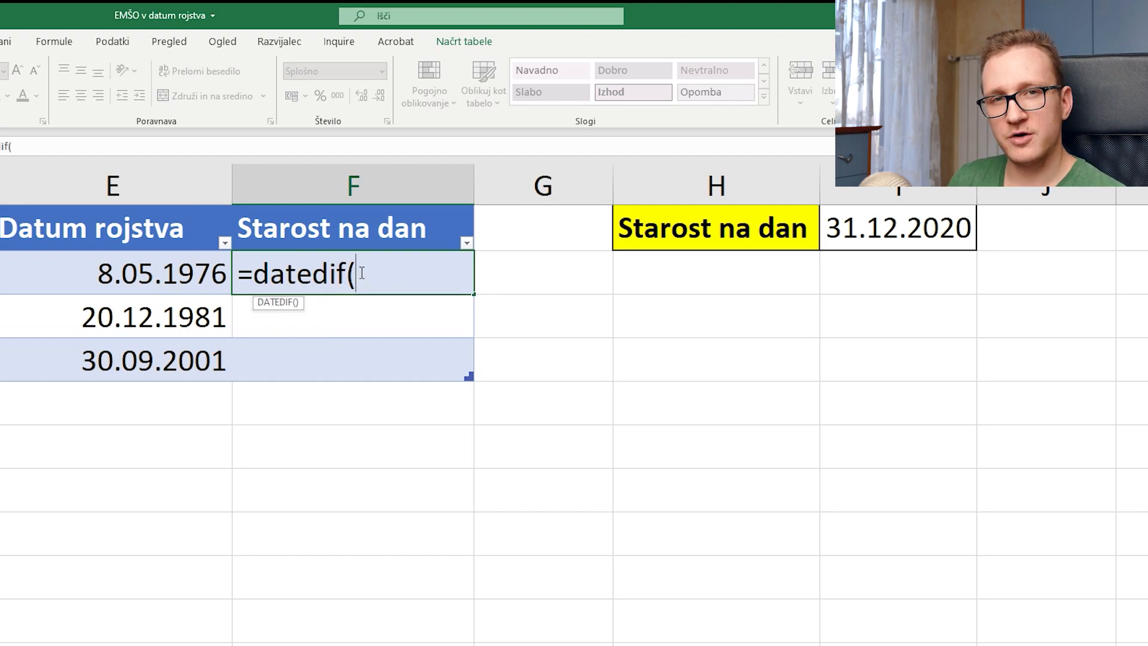
click(133, 276)
text(;)
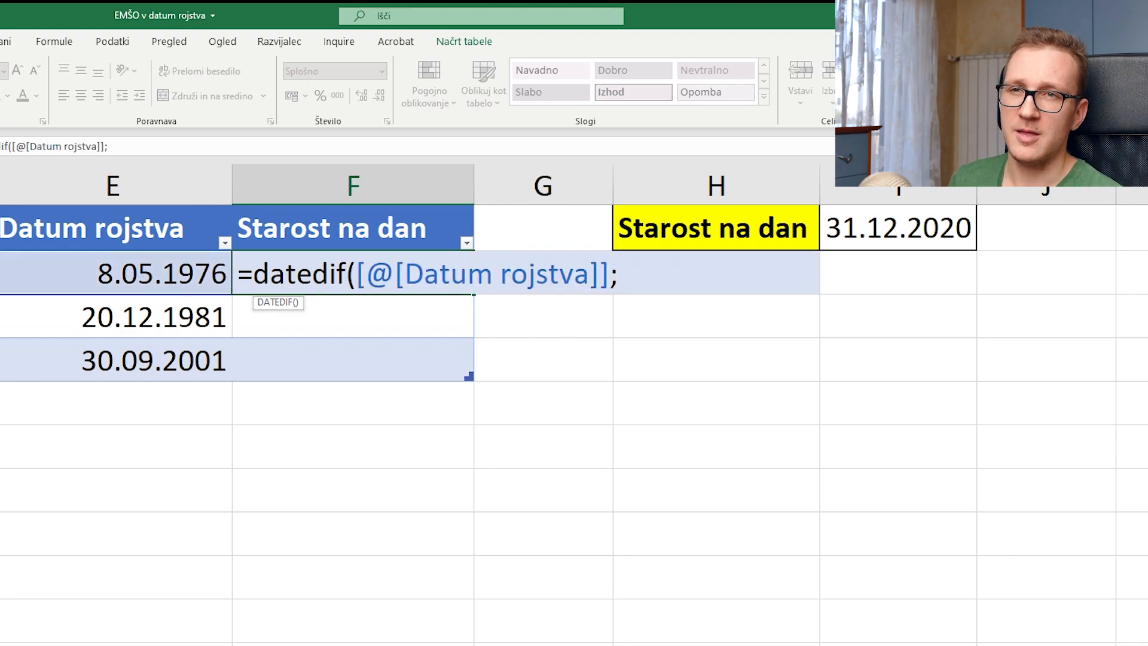
click(926, 238)
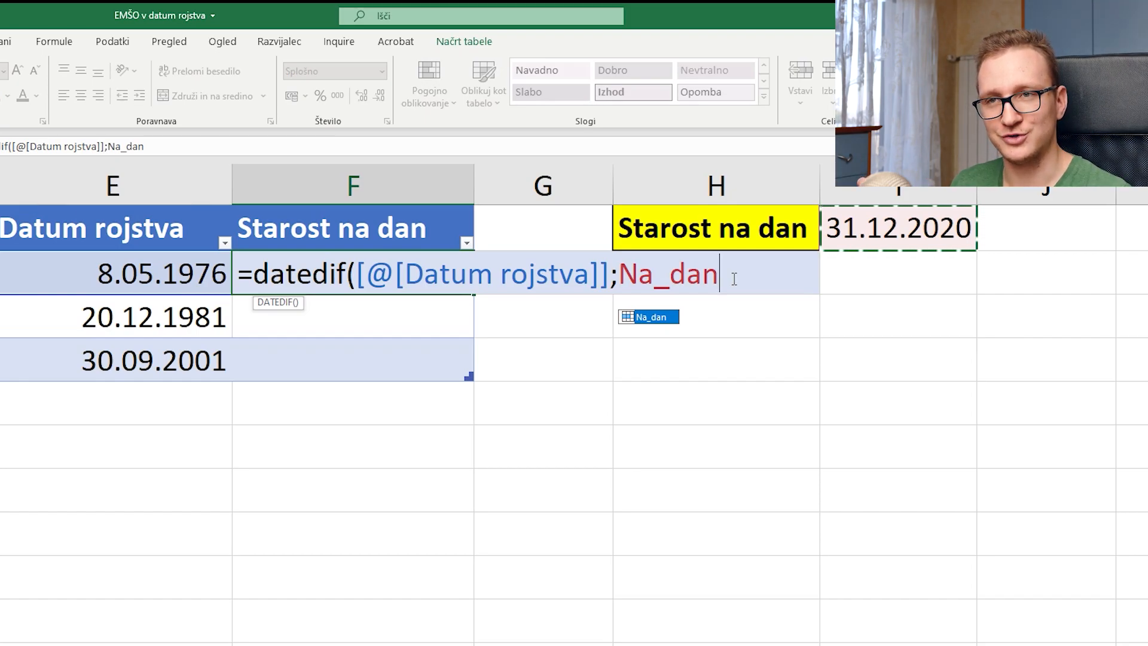
text(;")
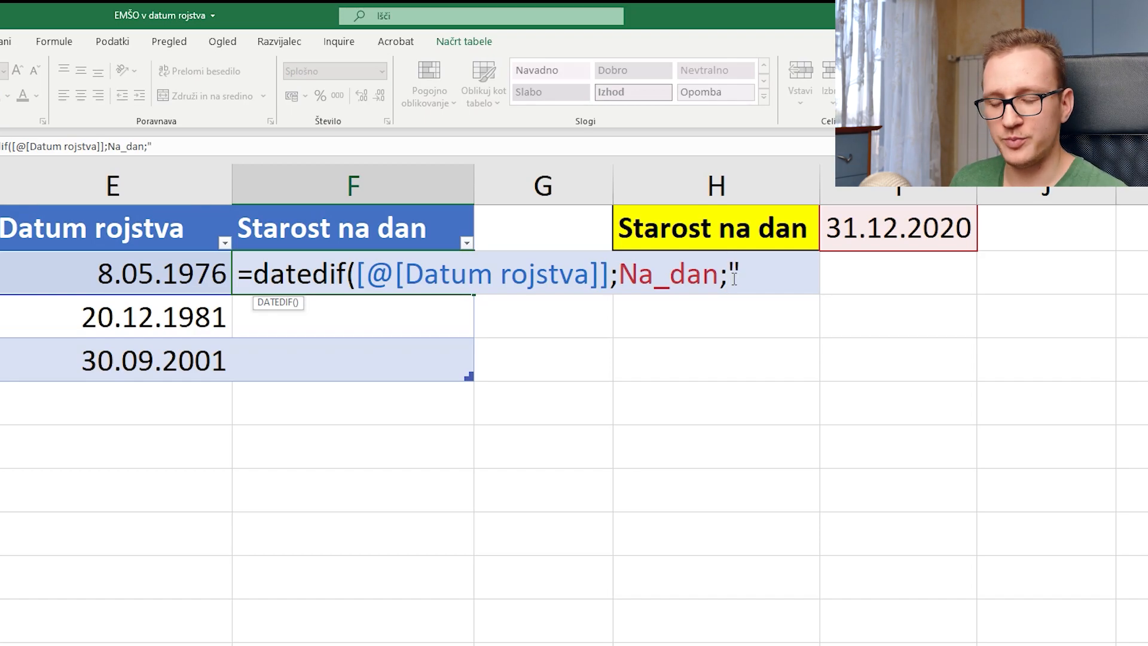
text(y)
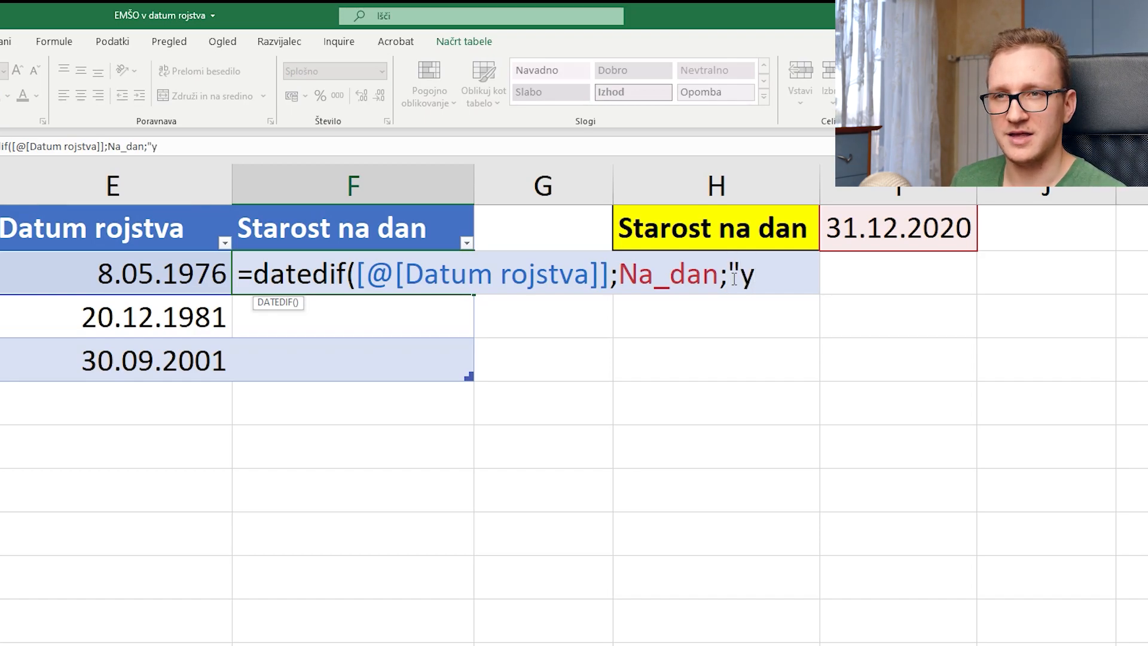
text(")
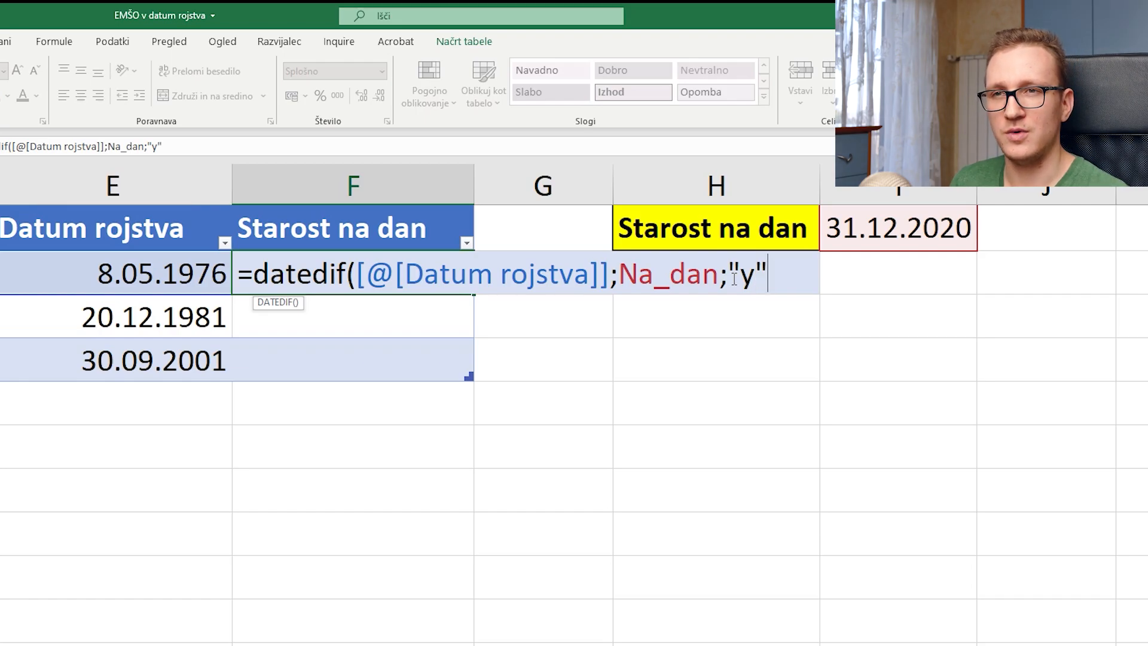
text())
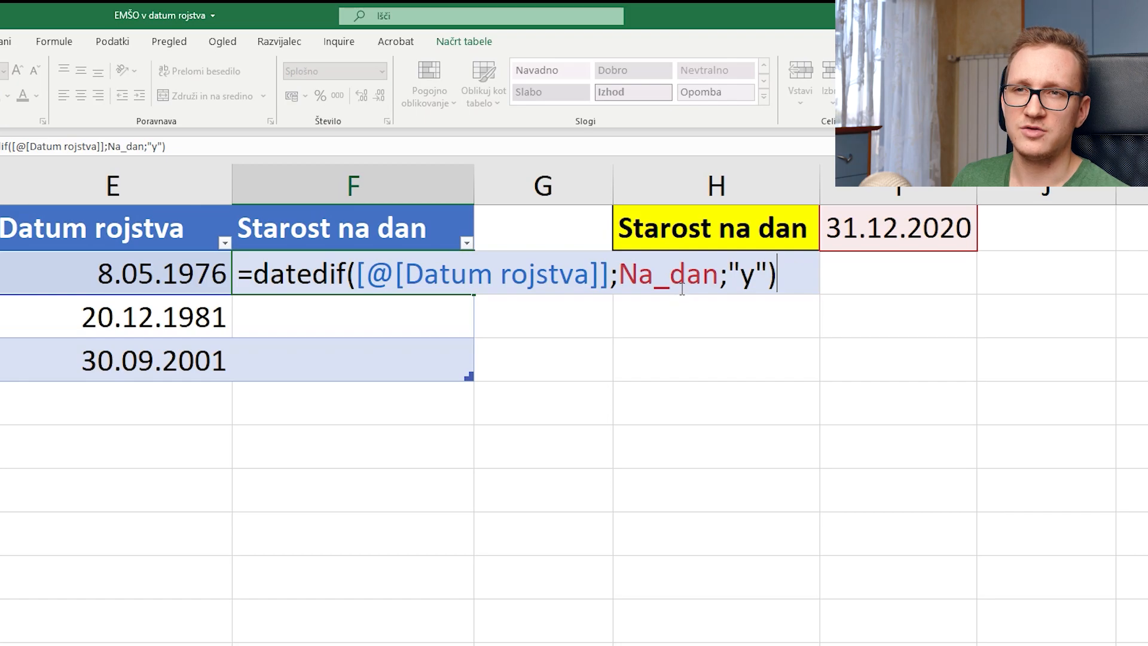
key(Return)
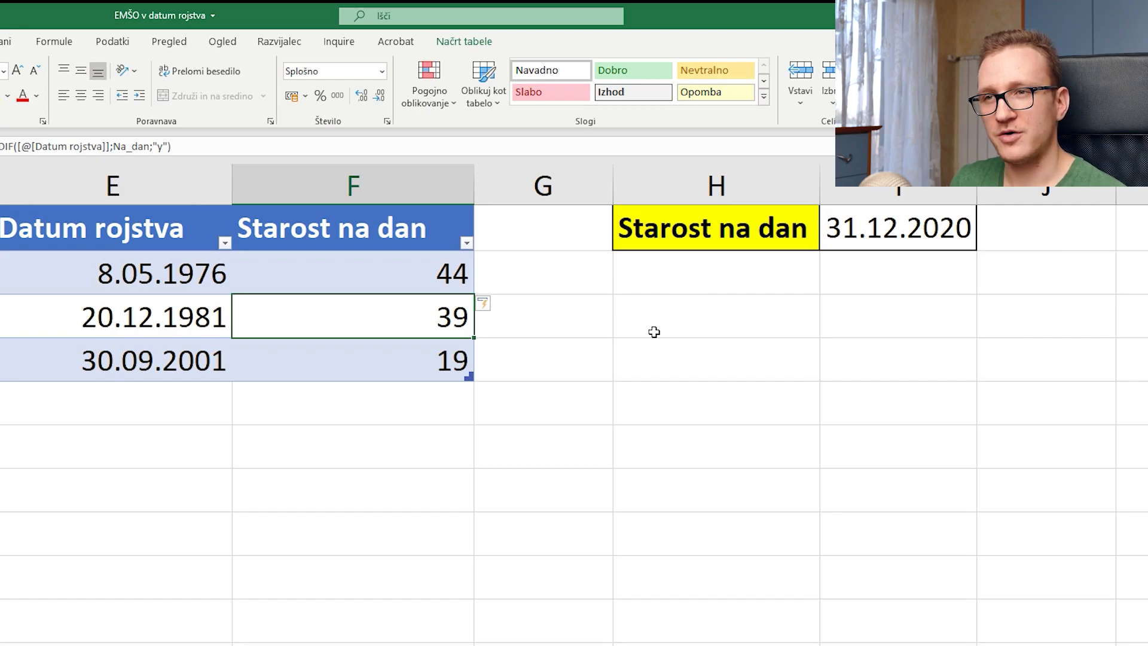
click(410, 353)
key(Home)
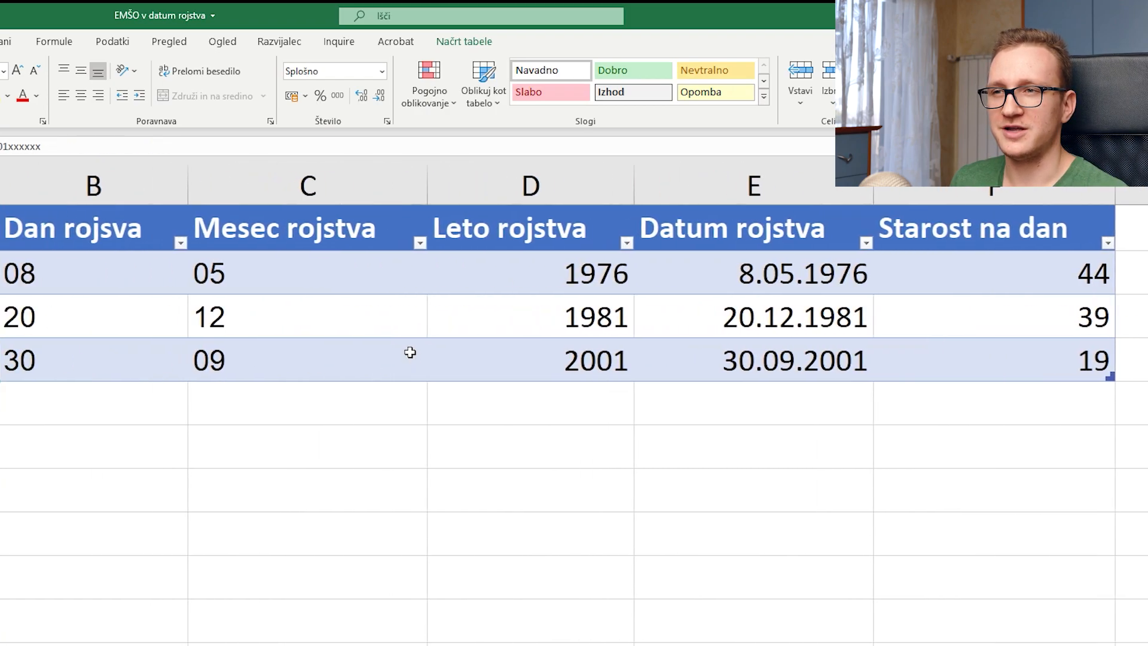